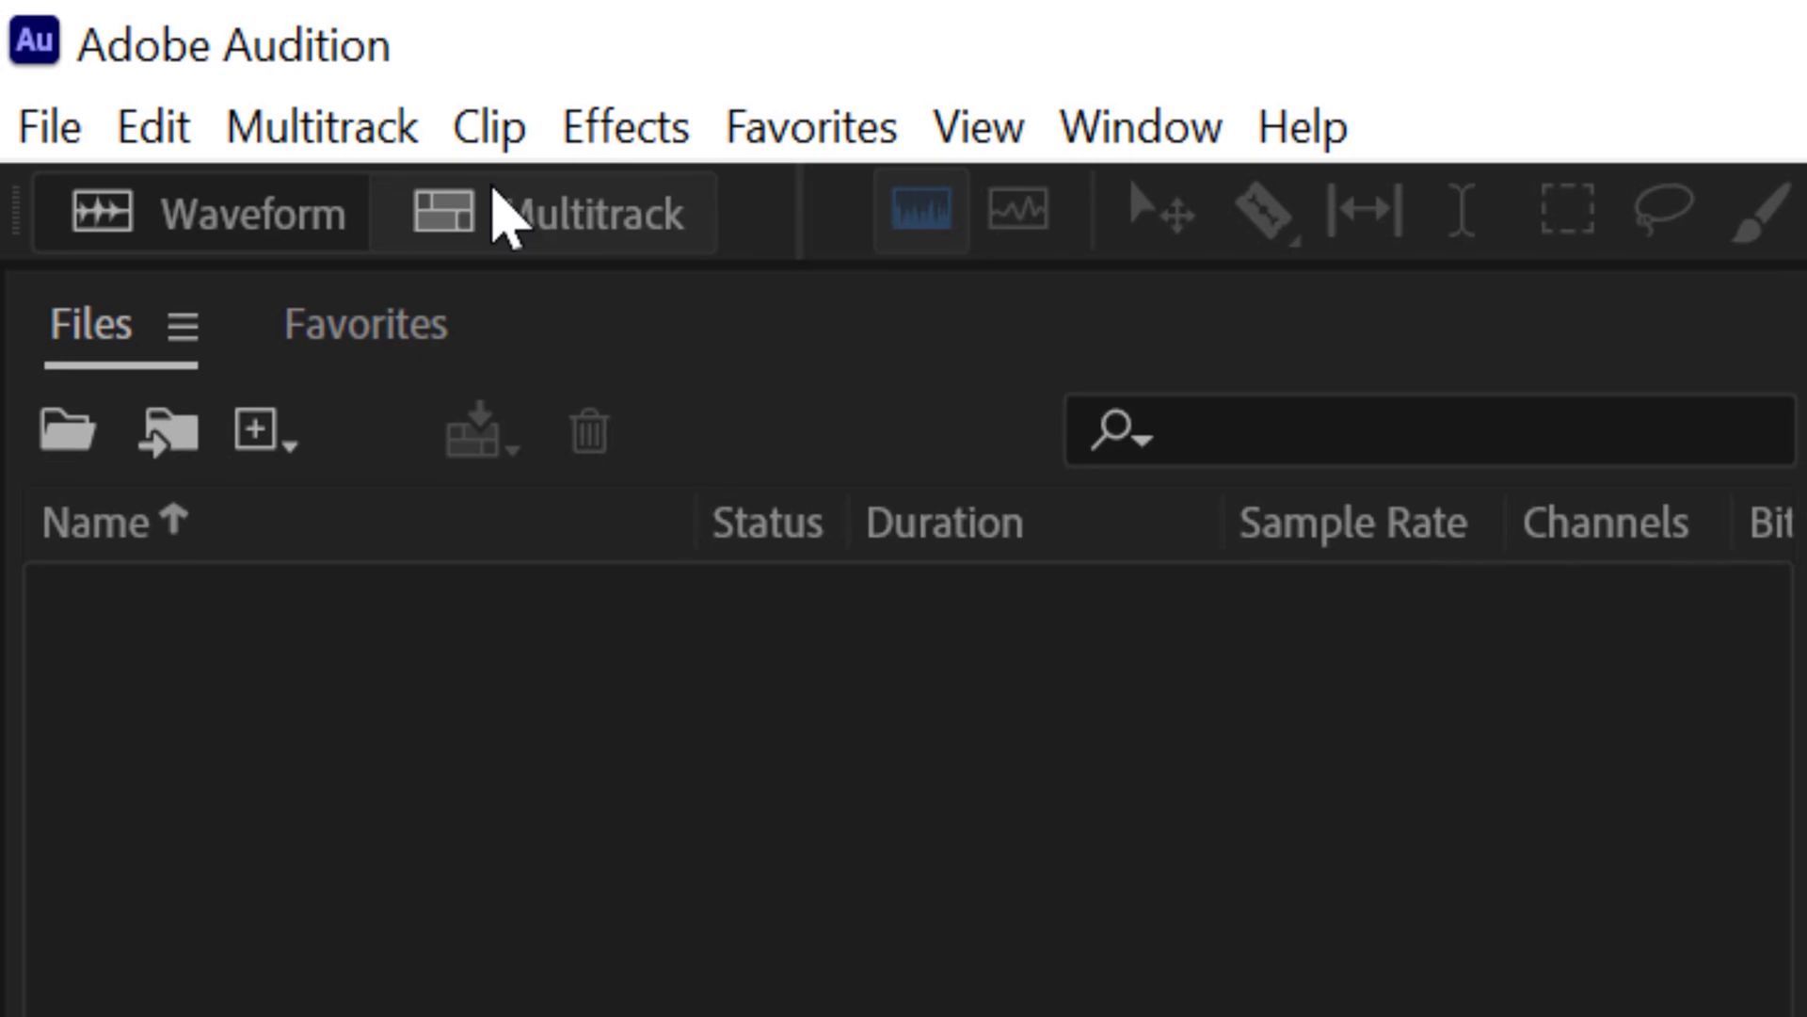
Create the multitrack session 'REMIX ocean by anton-vlasov Artlist' and drop the ocean song onto Track 1.
{"action": "left_click", "coordinate": [495, 198]}
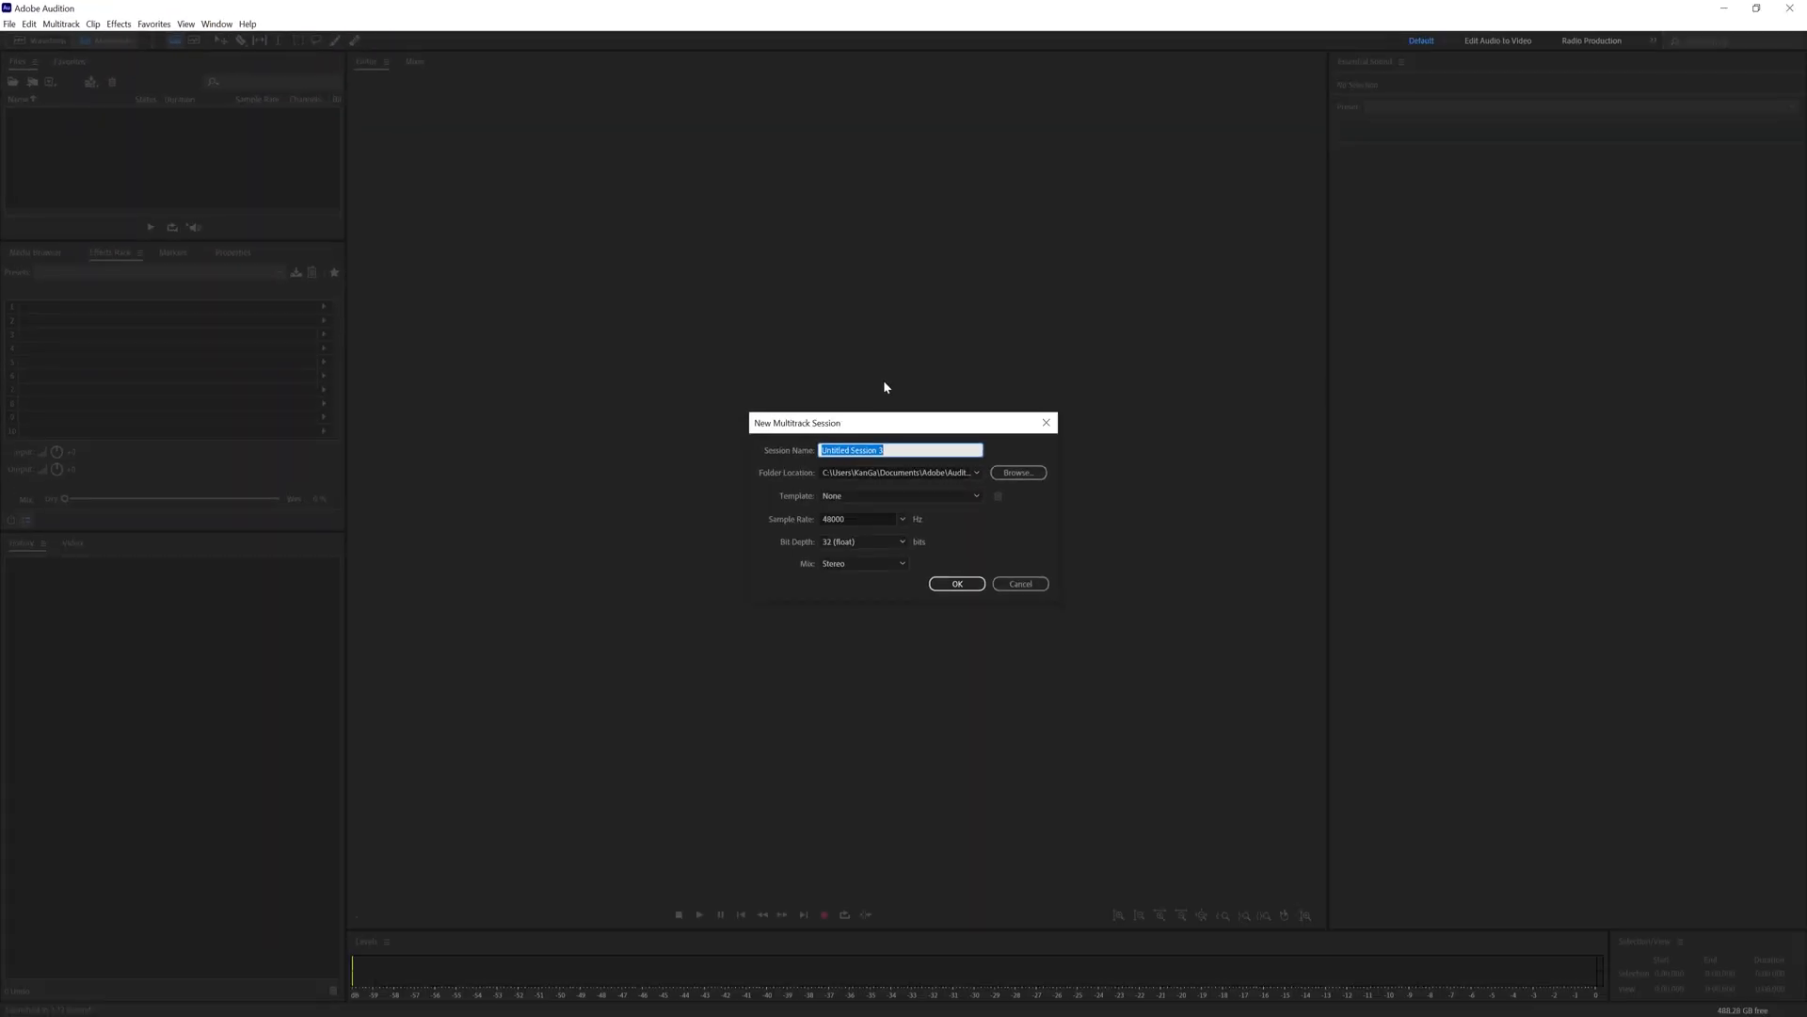
{"action": "type", "text": "REMIX ocean by anton-vlasov Artlist"}
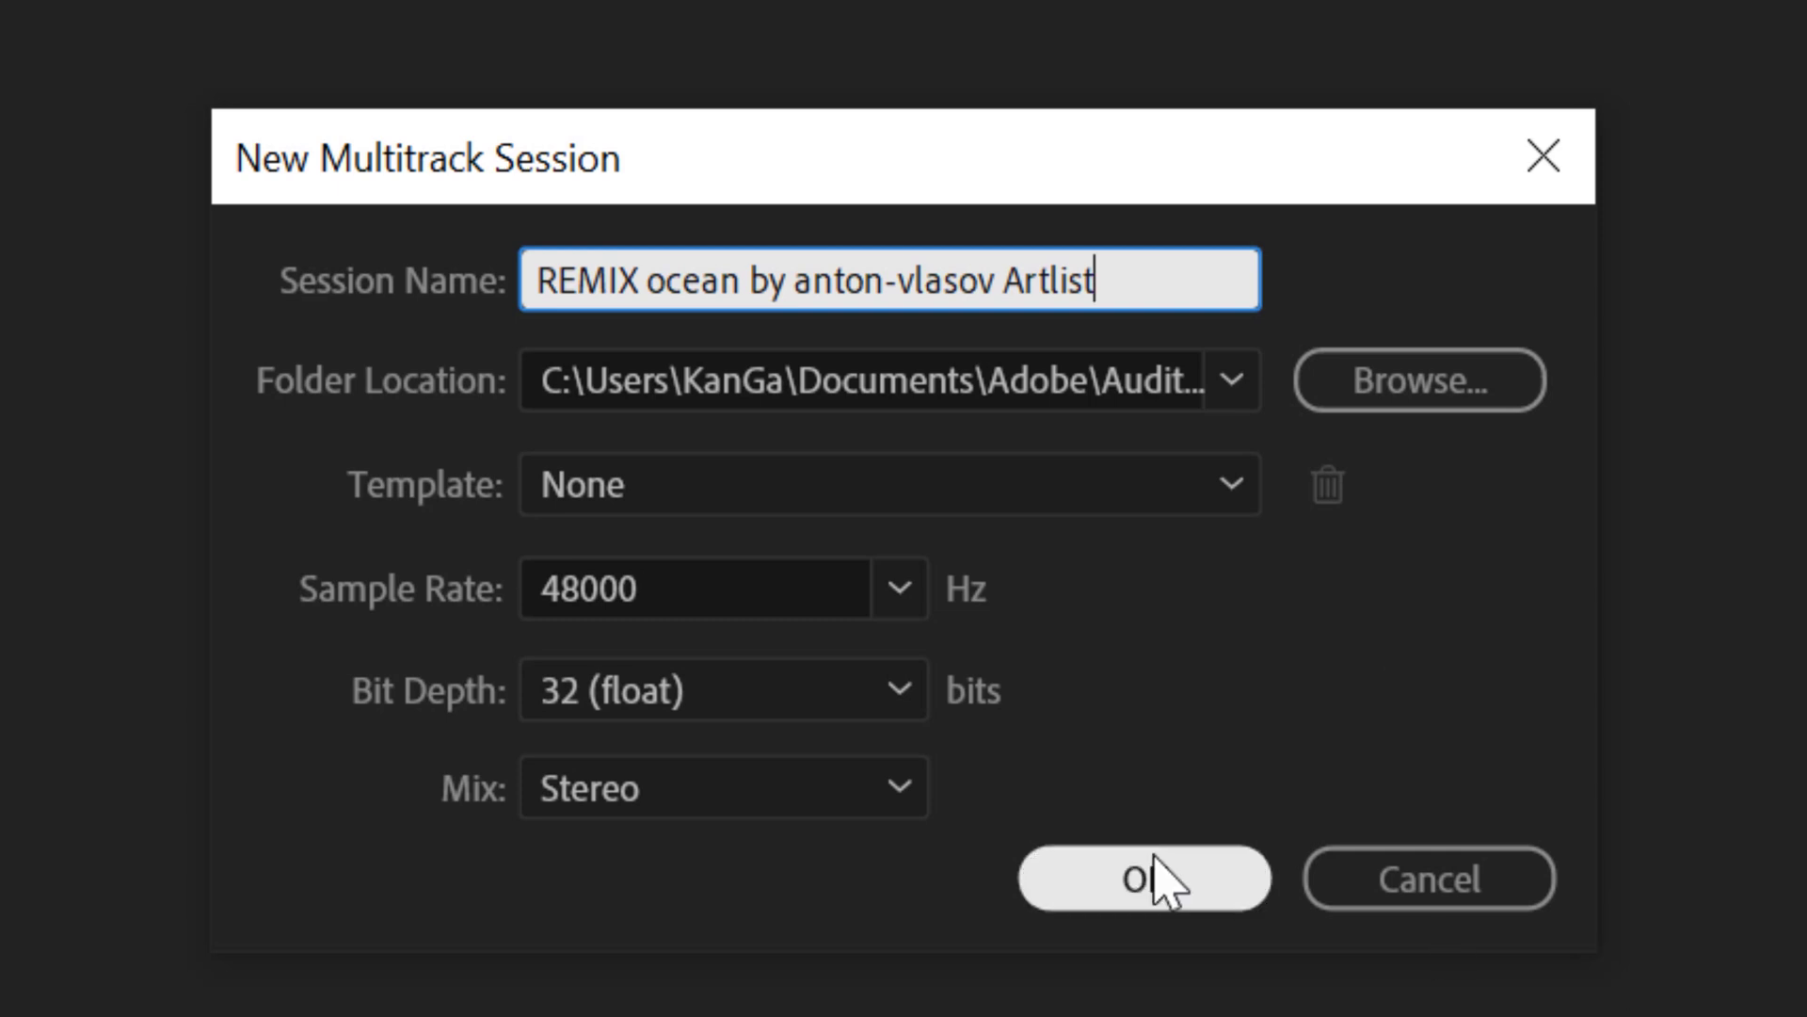
{"action": "left_click", "coordinate": [1155, 856]}
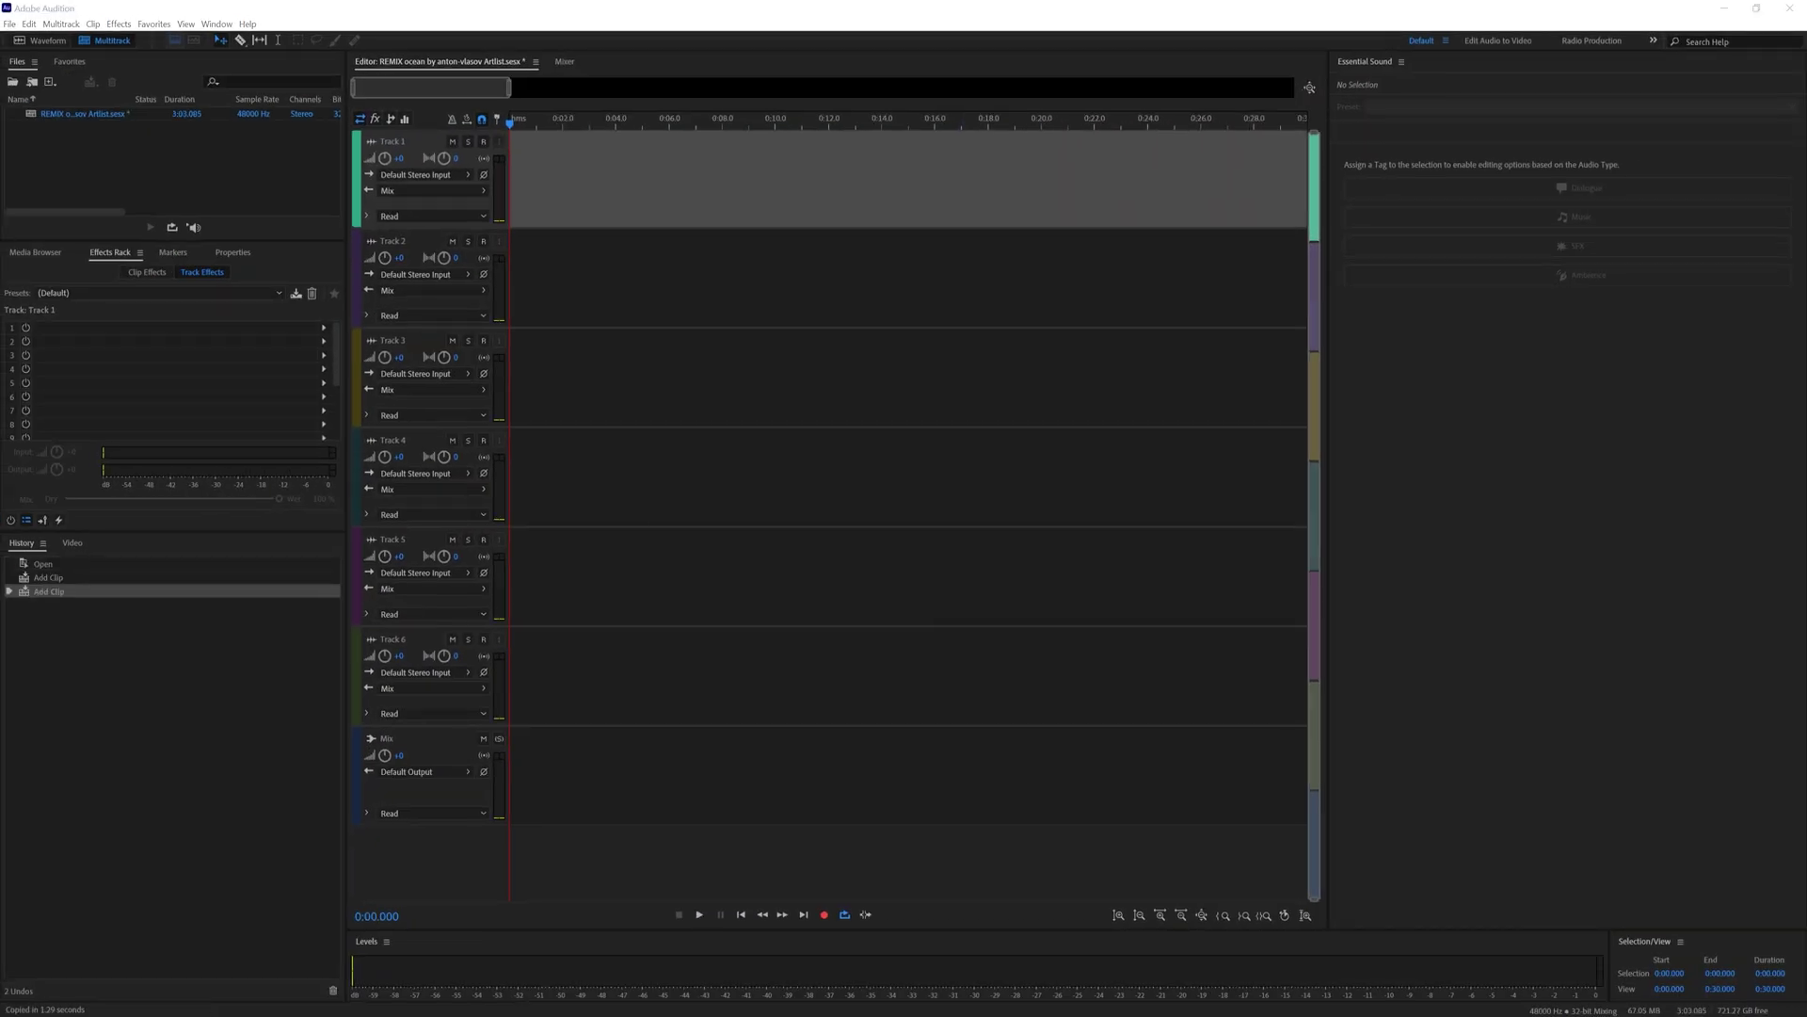
{"action": "left_click_drag", "start_coordinate": [1806, 163], "coordinate": [1740, 164]}
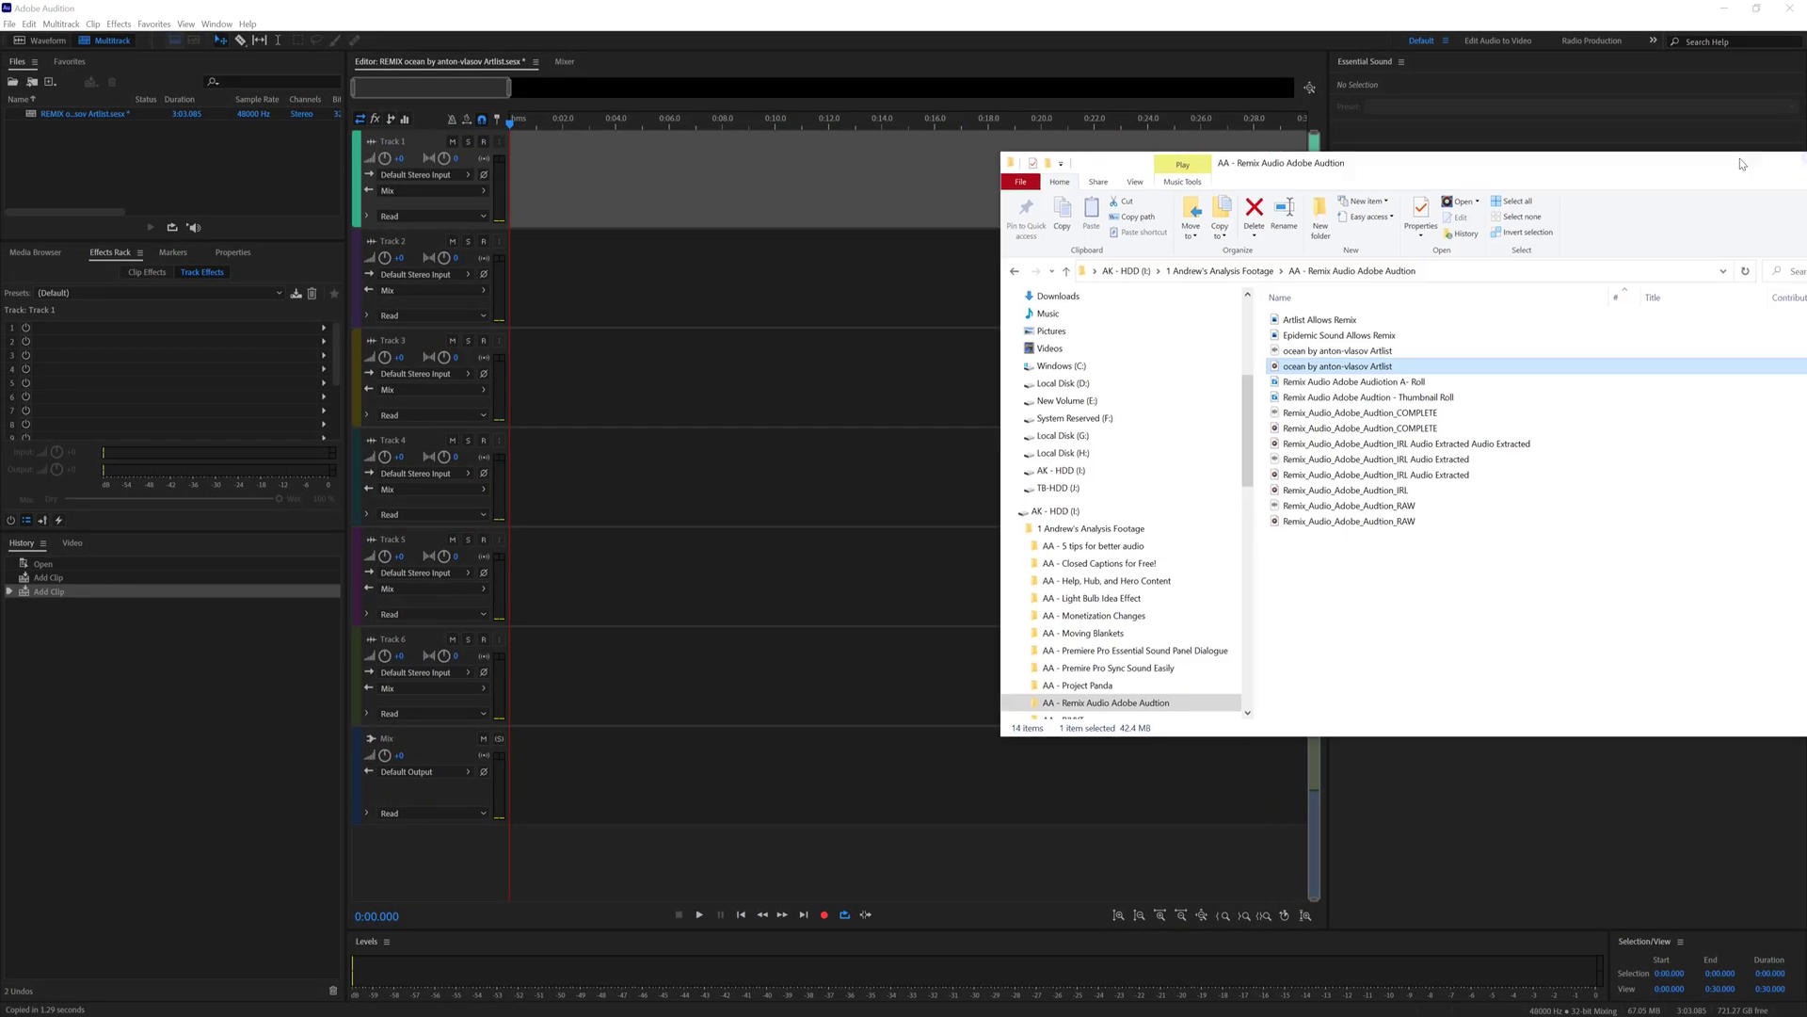
{"action": "mouse_move", "coordinate": [1356, 370]}
{"action": "left_mouse_down"}
{"action": "mouse_move", "coordinate": [534, 197]}
{"action": "mouse_move", "coordinate": [503, 170]}
{"action": "left_mouse_up"}
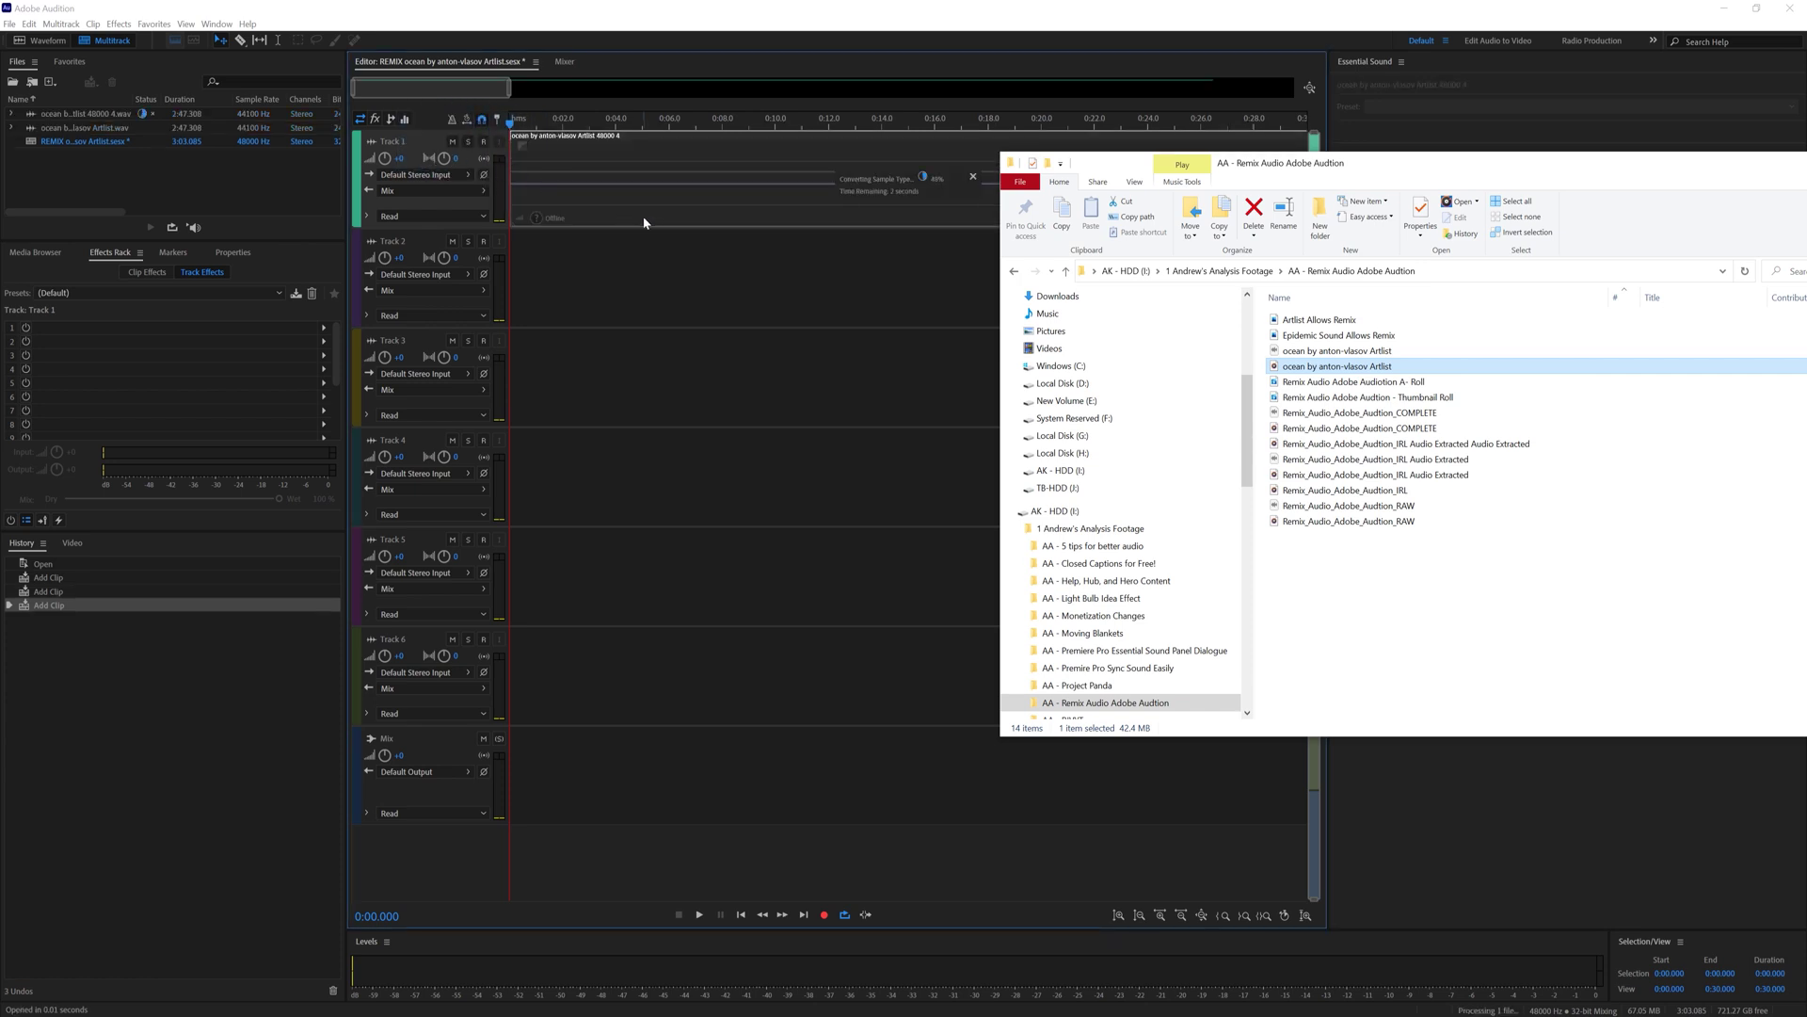
Open the Import File dialog, then expand the Remix section in the ocean clip's Properties.
{"action": "left_click", "coordinate": [8, 24]}
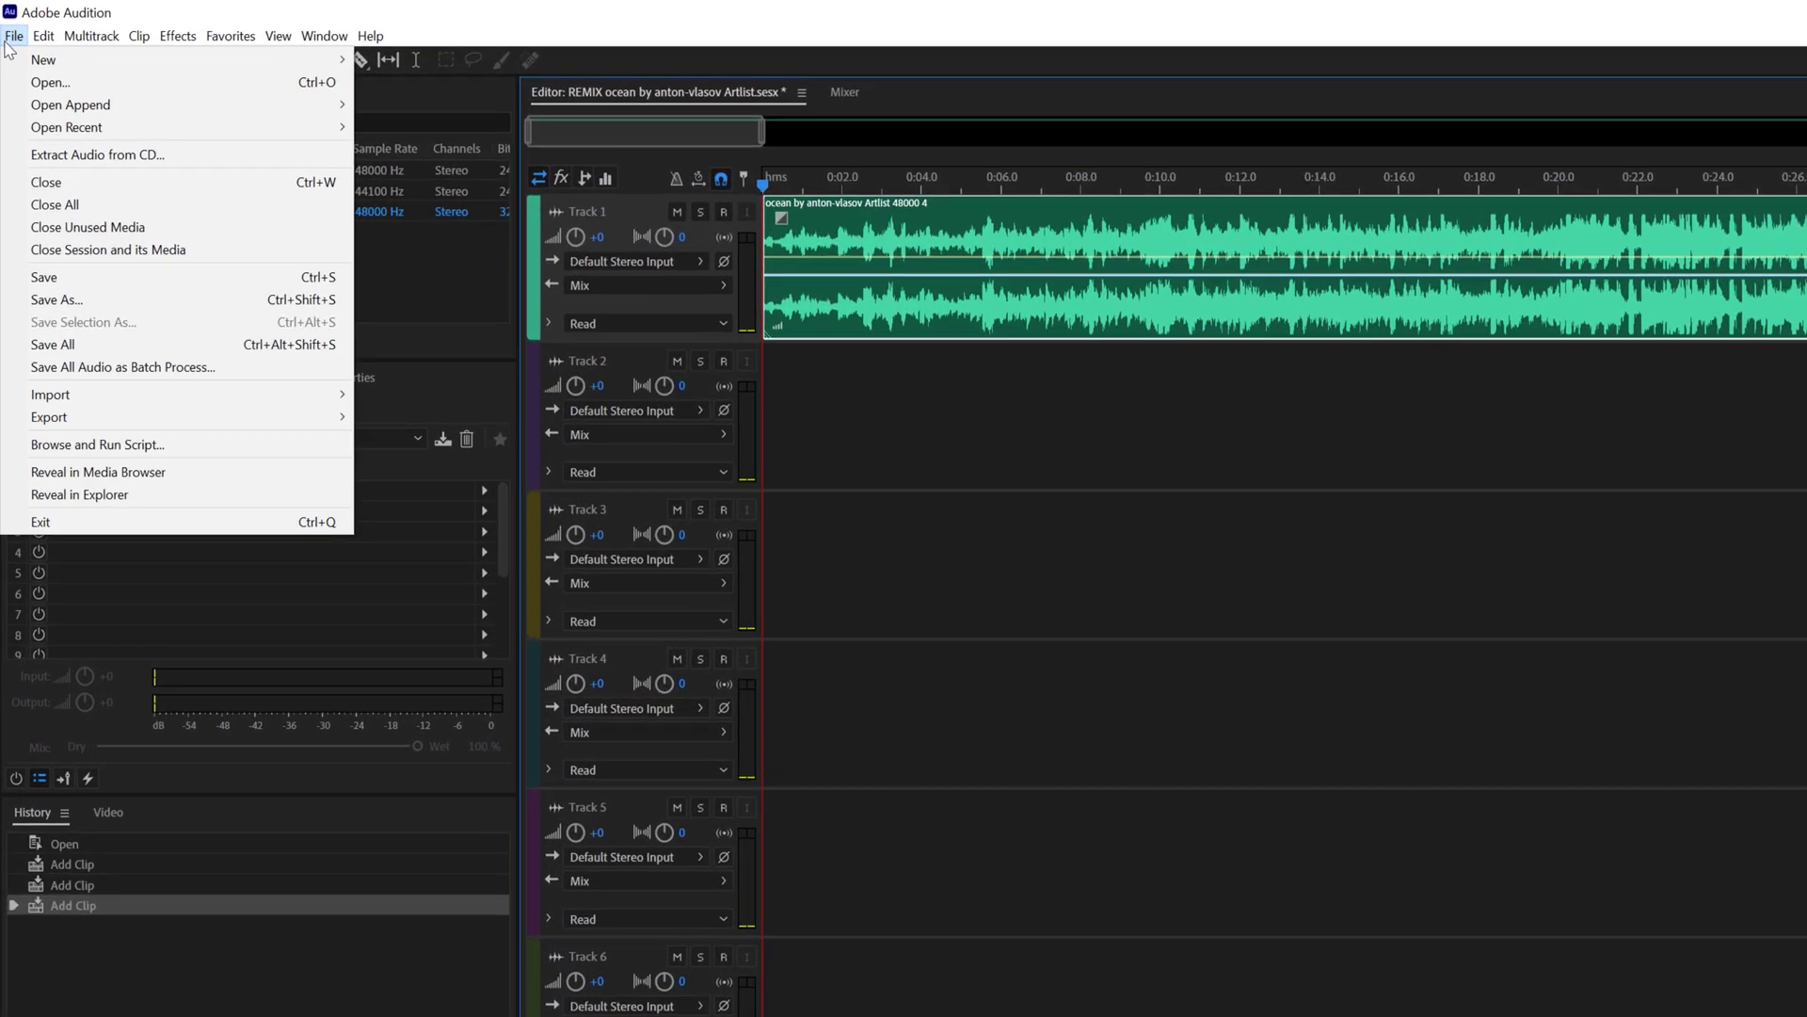
{"action": "mouse_move", "coordinate": [93, 732]}
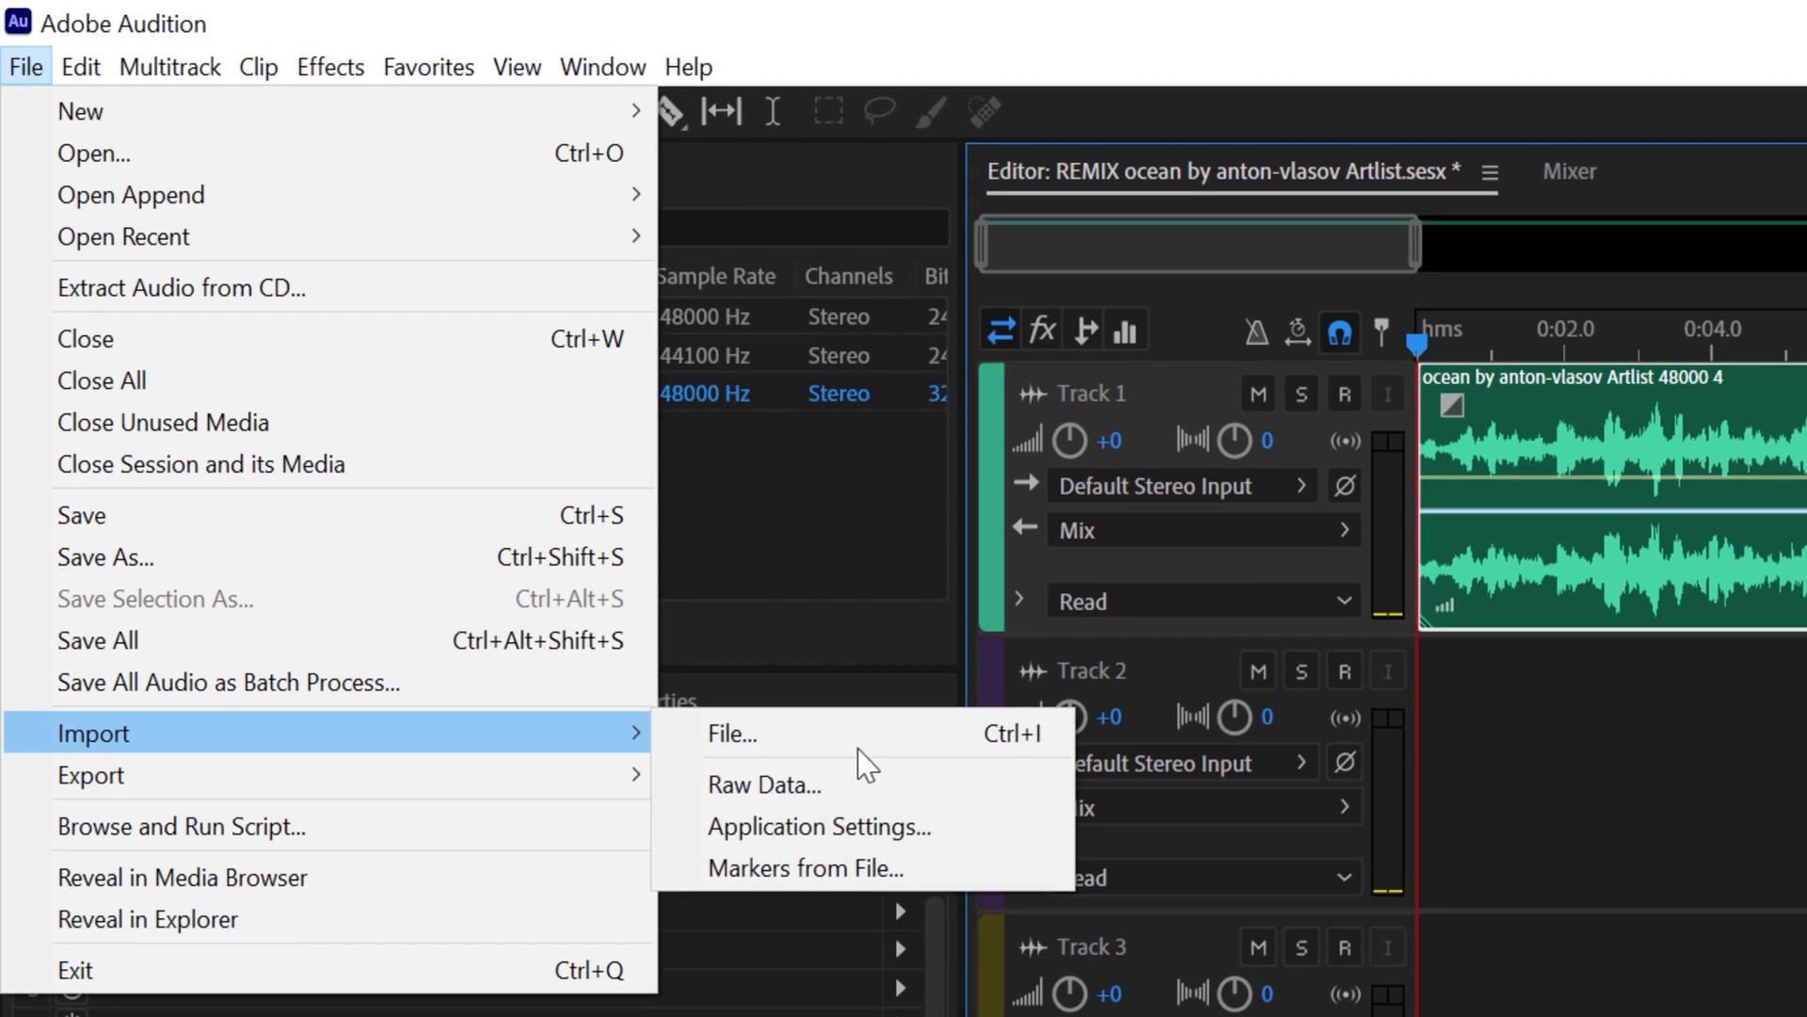
{"action": "left_click", "coordinate": [848, 738]}
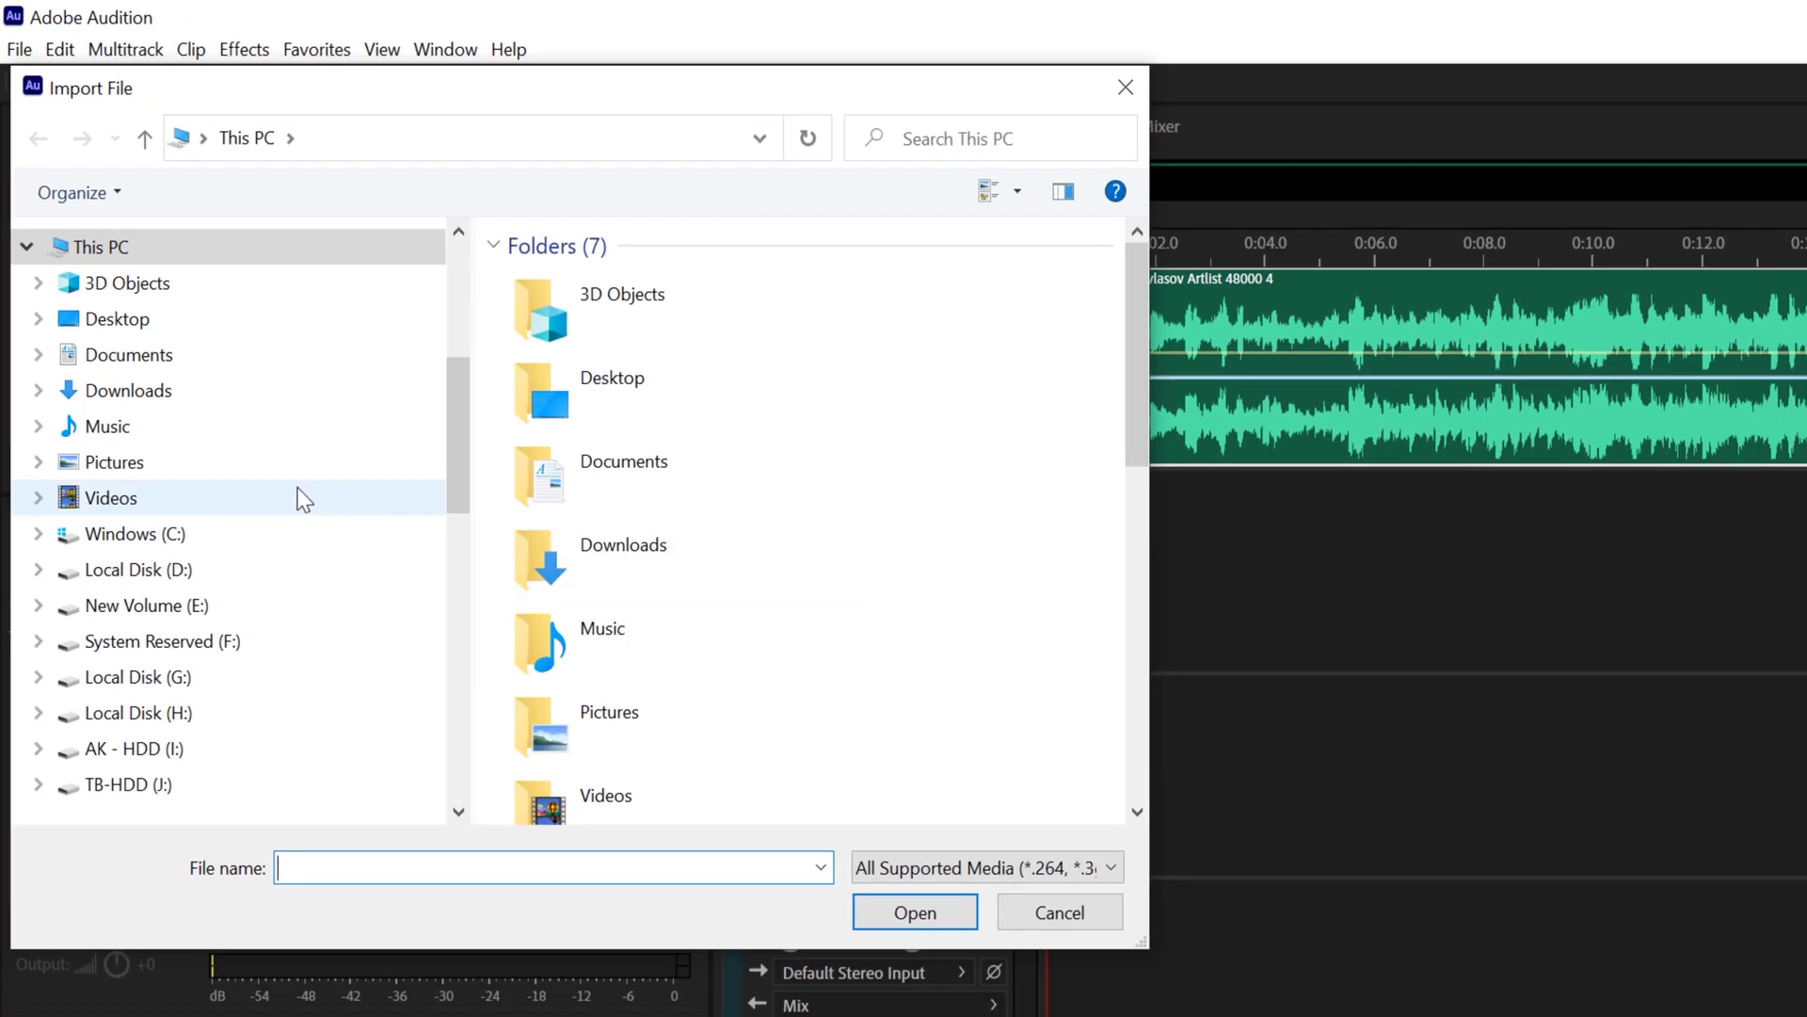
{"action": "scroll", "coordinate": [300, 497], "scroll_direction": "down", "scroll_amount": 1}
{"action": "scroll", "coordinate": [311, 632], "scroll_direction": "down", "scroll_amount": 1}
{"action": "scroll", "coordinate": [311, 632], "scroll_direction": "down", "scroll_amount": 2}
{"action": "scroll", "coordinate": [310, 632], "scroll_direction": "up", "scroll_amount": 2}
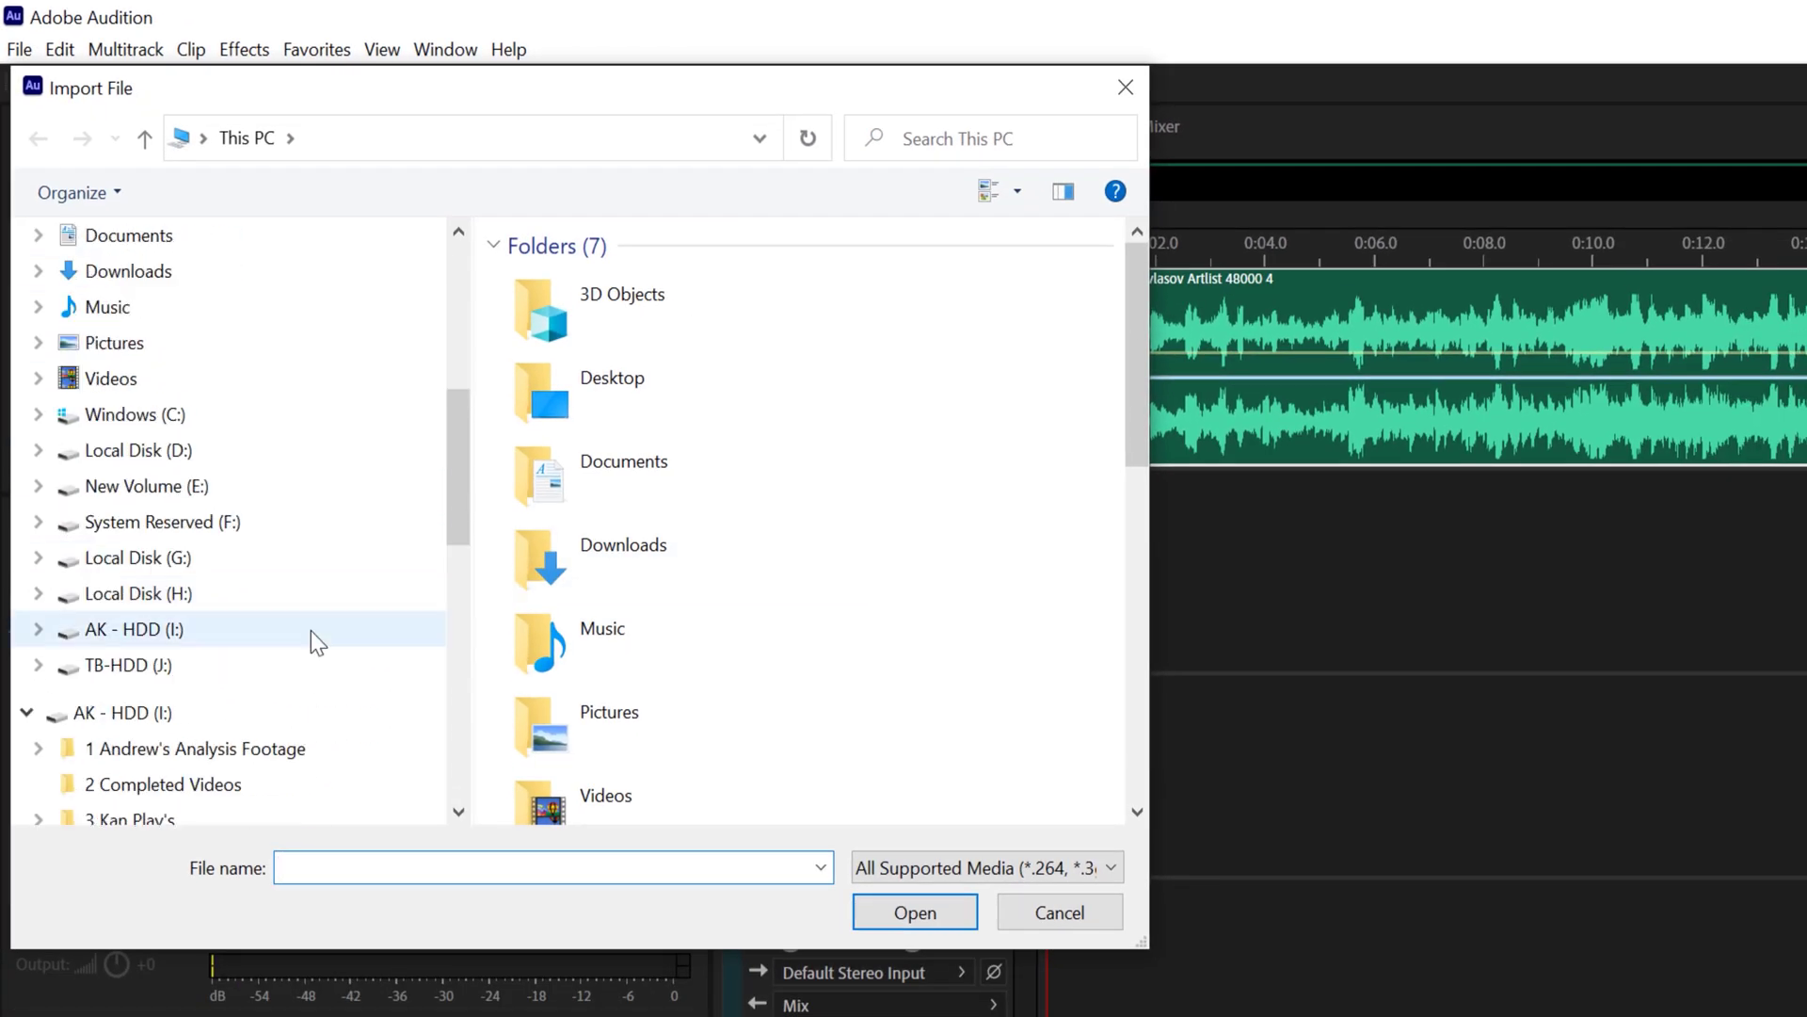
{"action": "scroll", "coordinate": [312, 631], "scroll_direction": "up", "scroll_amount": 5}
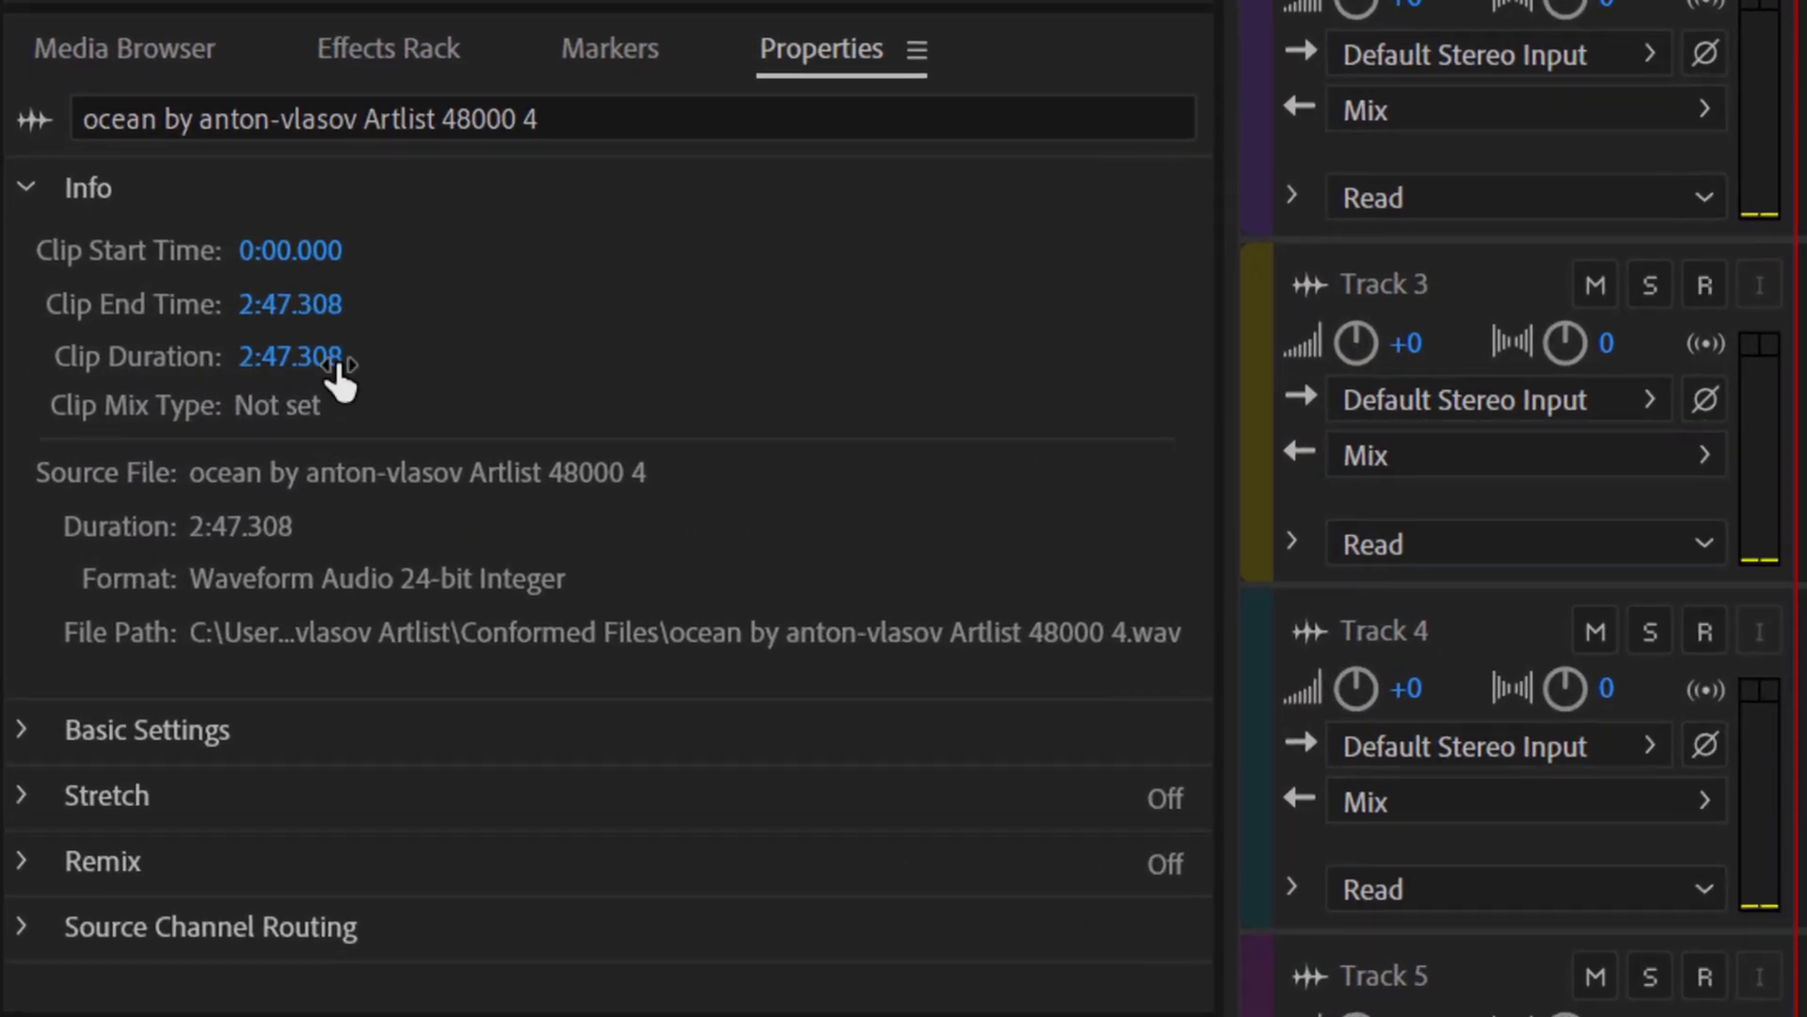
{"action": "left_click", "coordinate": [34, 864]}
{"action": "scroll", "coordinate": [494, 617], "scroll_direction": "down", "scroll_amount": 3}
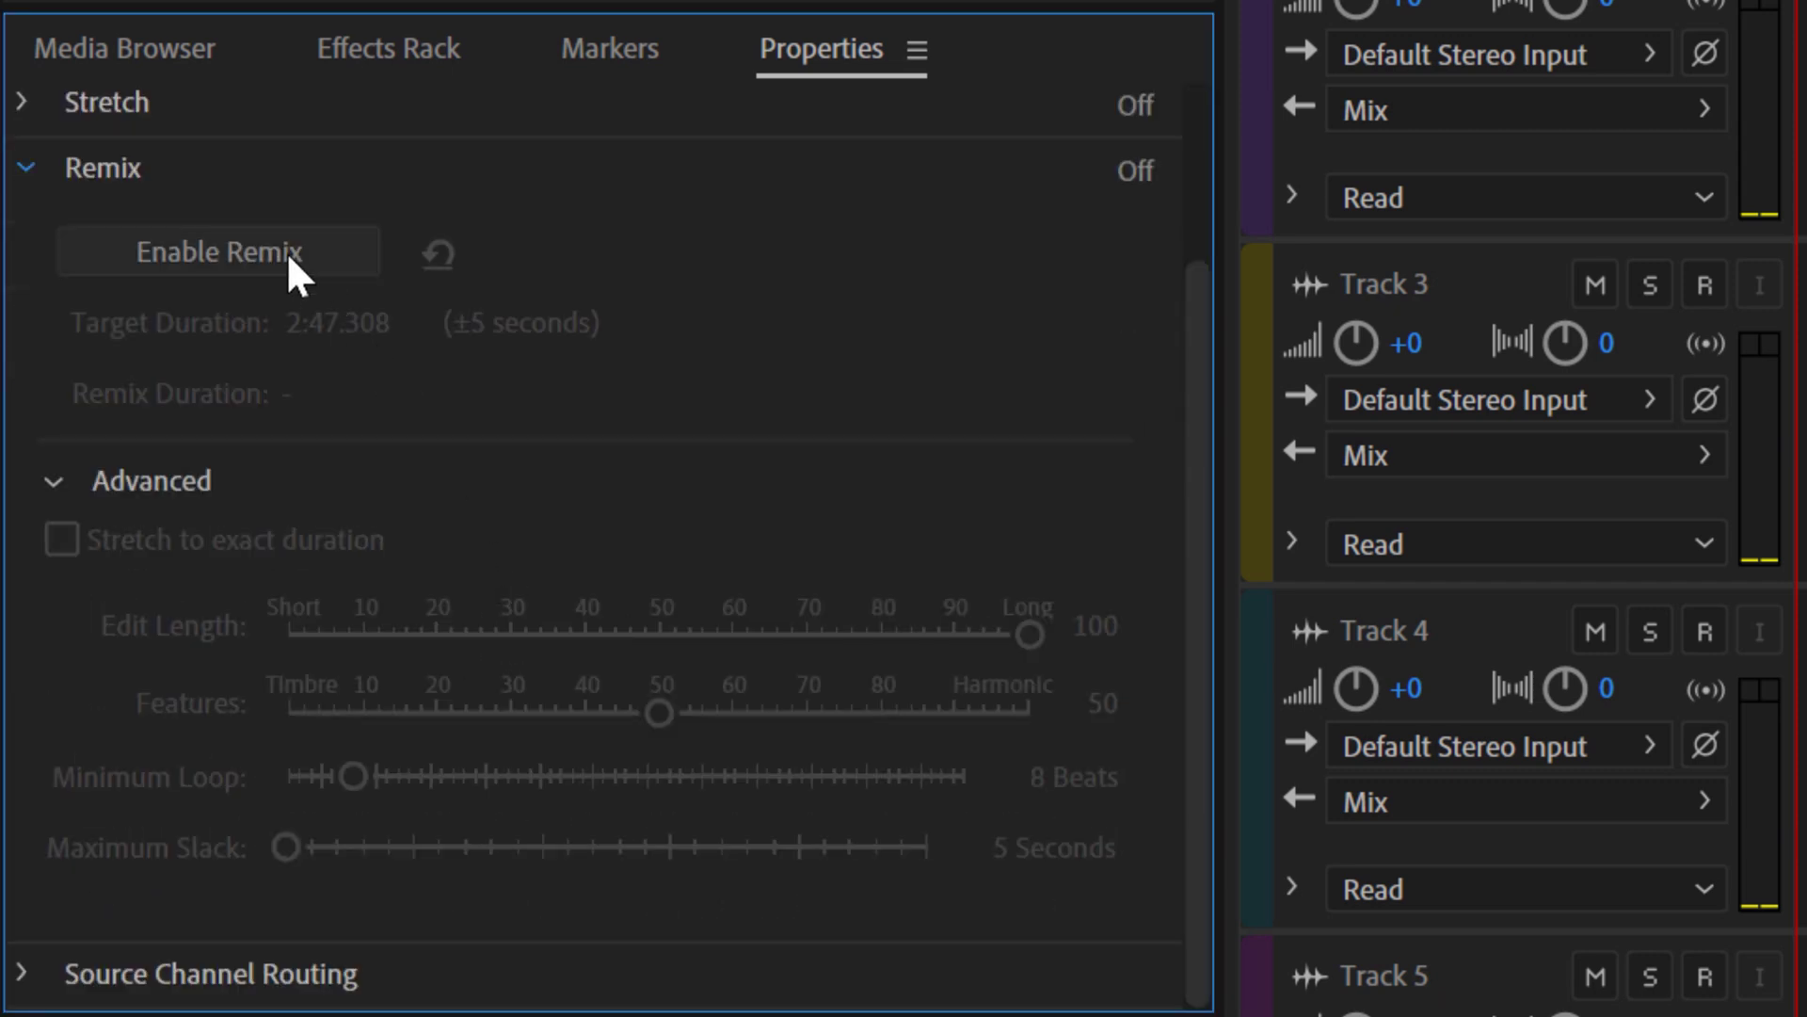
Enable Remix on the ocean clip and zoom the timeline out to show it fully.
{"action": "left_click", "coordinate": [220, 251]}
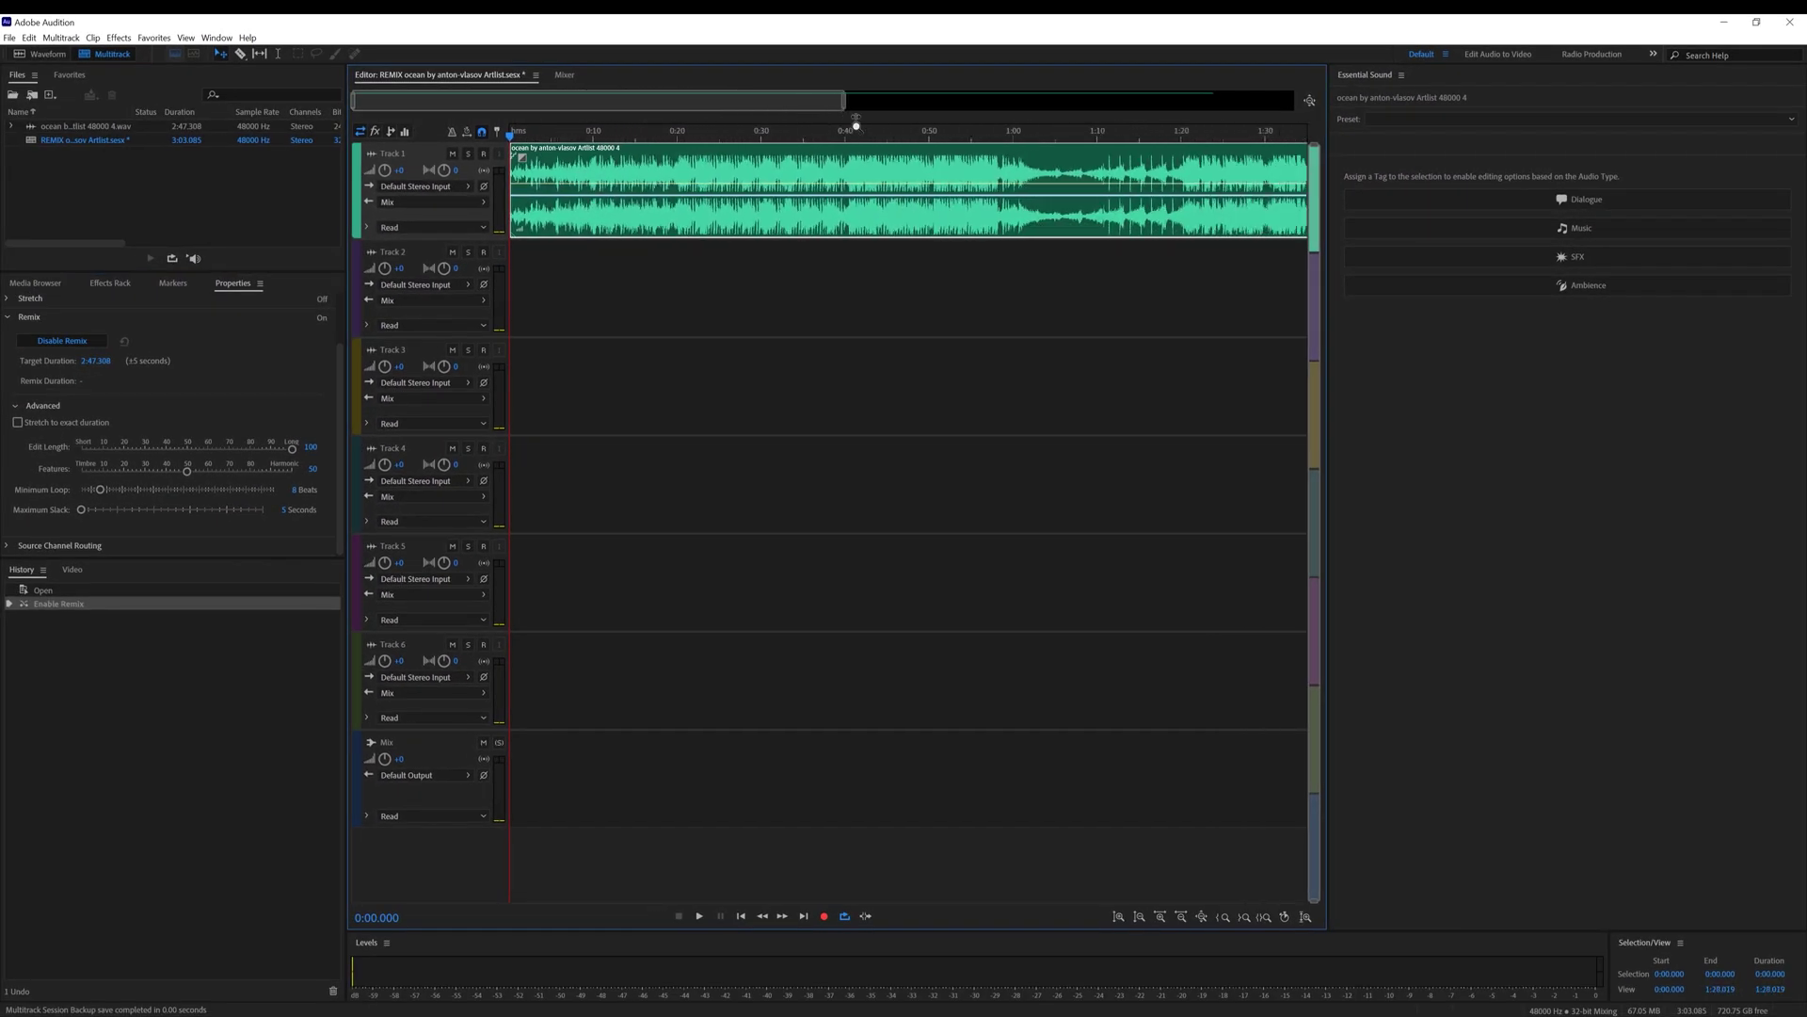
{"action": "left_click_drag", "start_coordinate": [855, 124], "coordinate": [996, 142]}
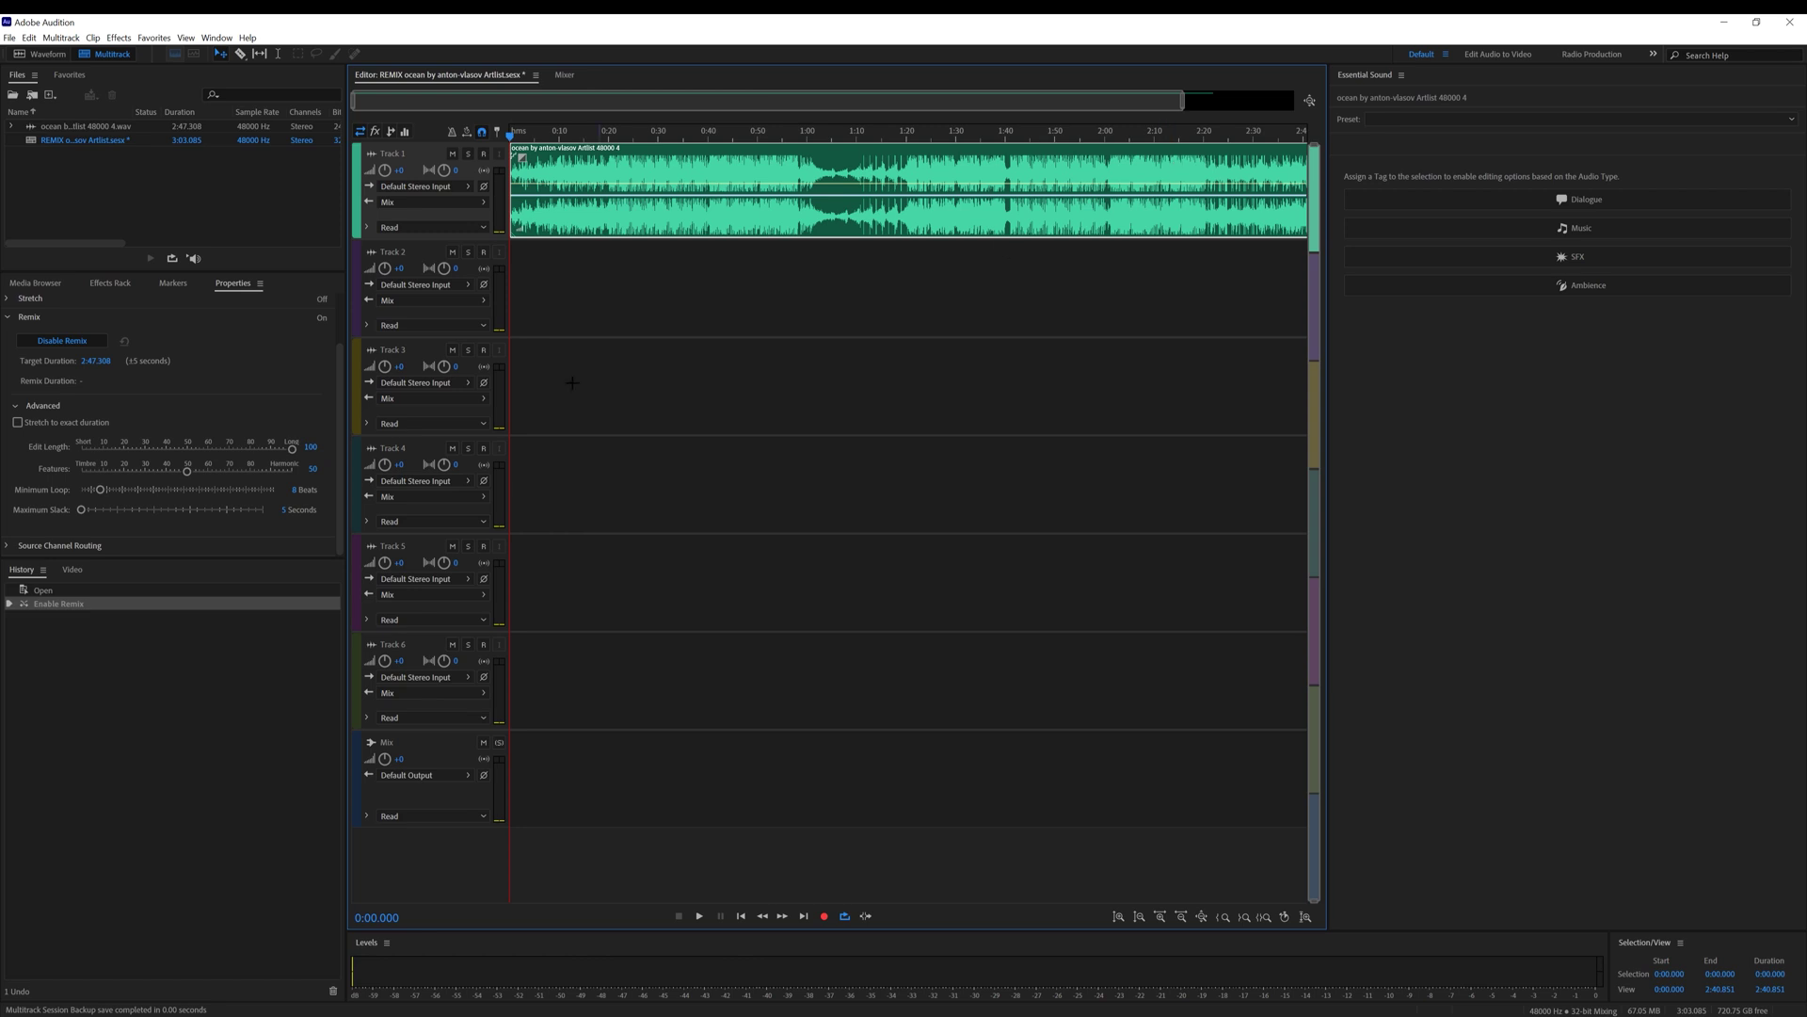
Set the ocean clip's Target Duration to 4:47.308 and move the playhead into the remix.
{"action": "left_click", "coordinate": [299, 336]}
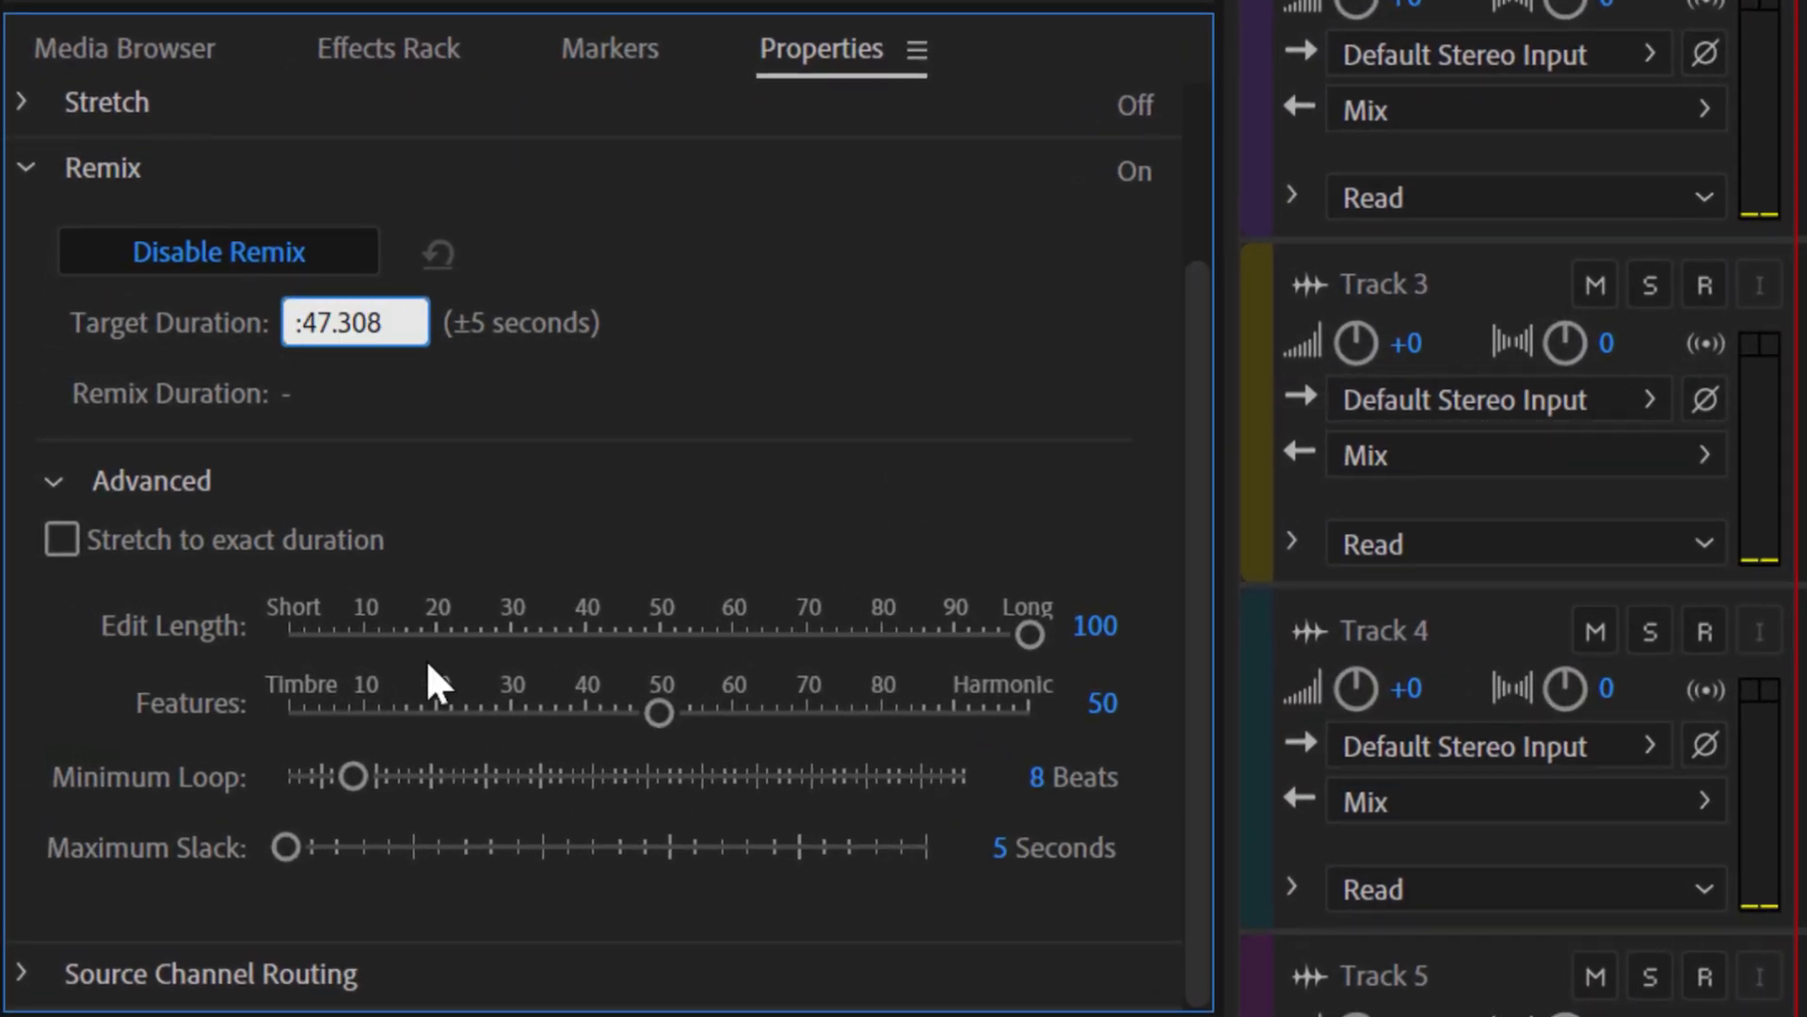
{"action": "type", "text": "4"}
{"action": "key", "text": "Return"}
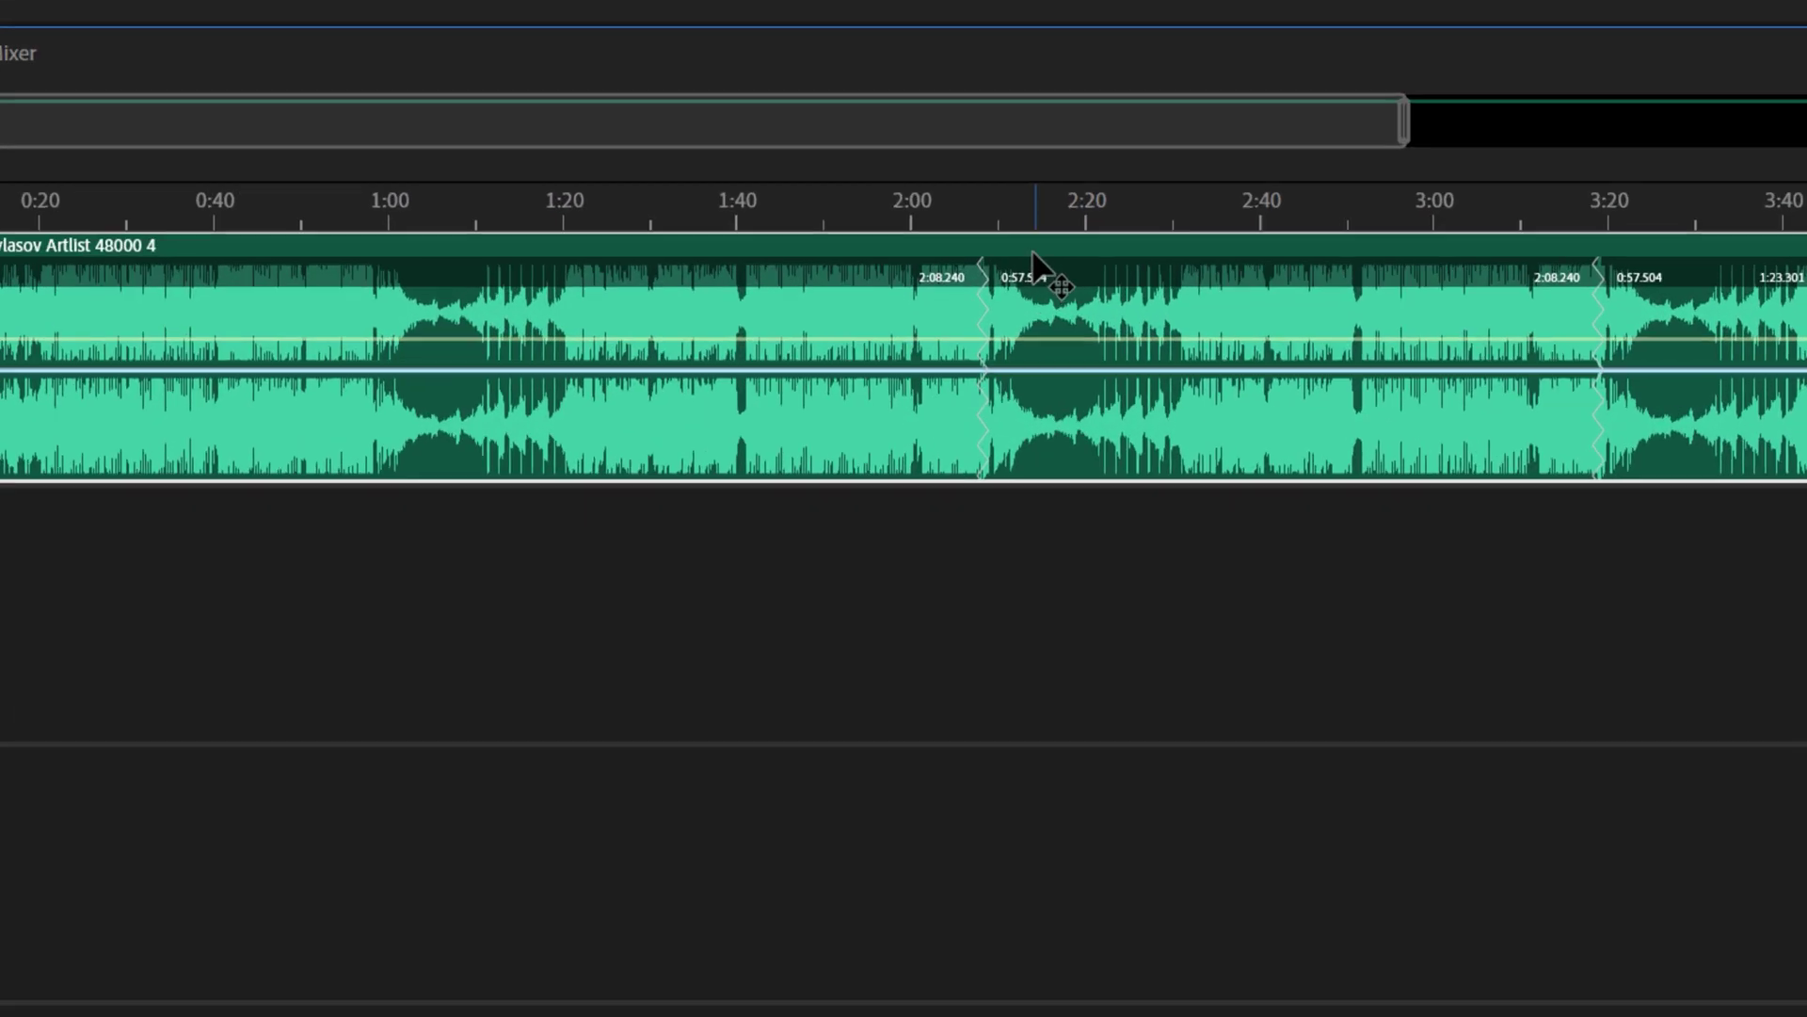
{"action": "left_click", "coordinate": [932, 135]}
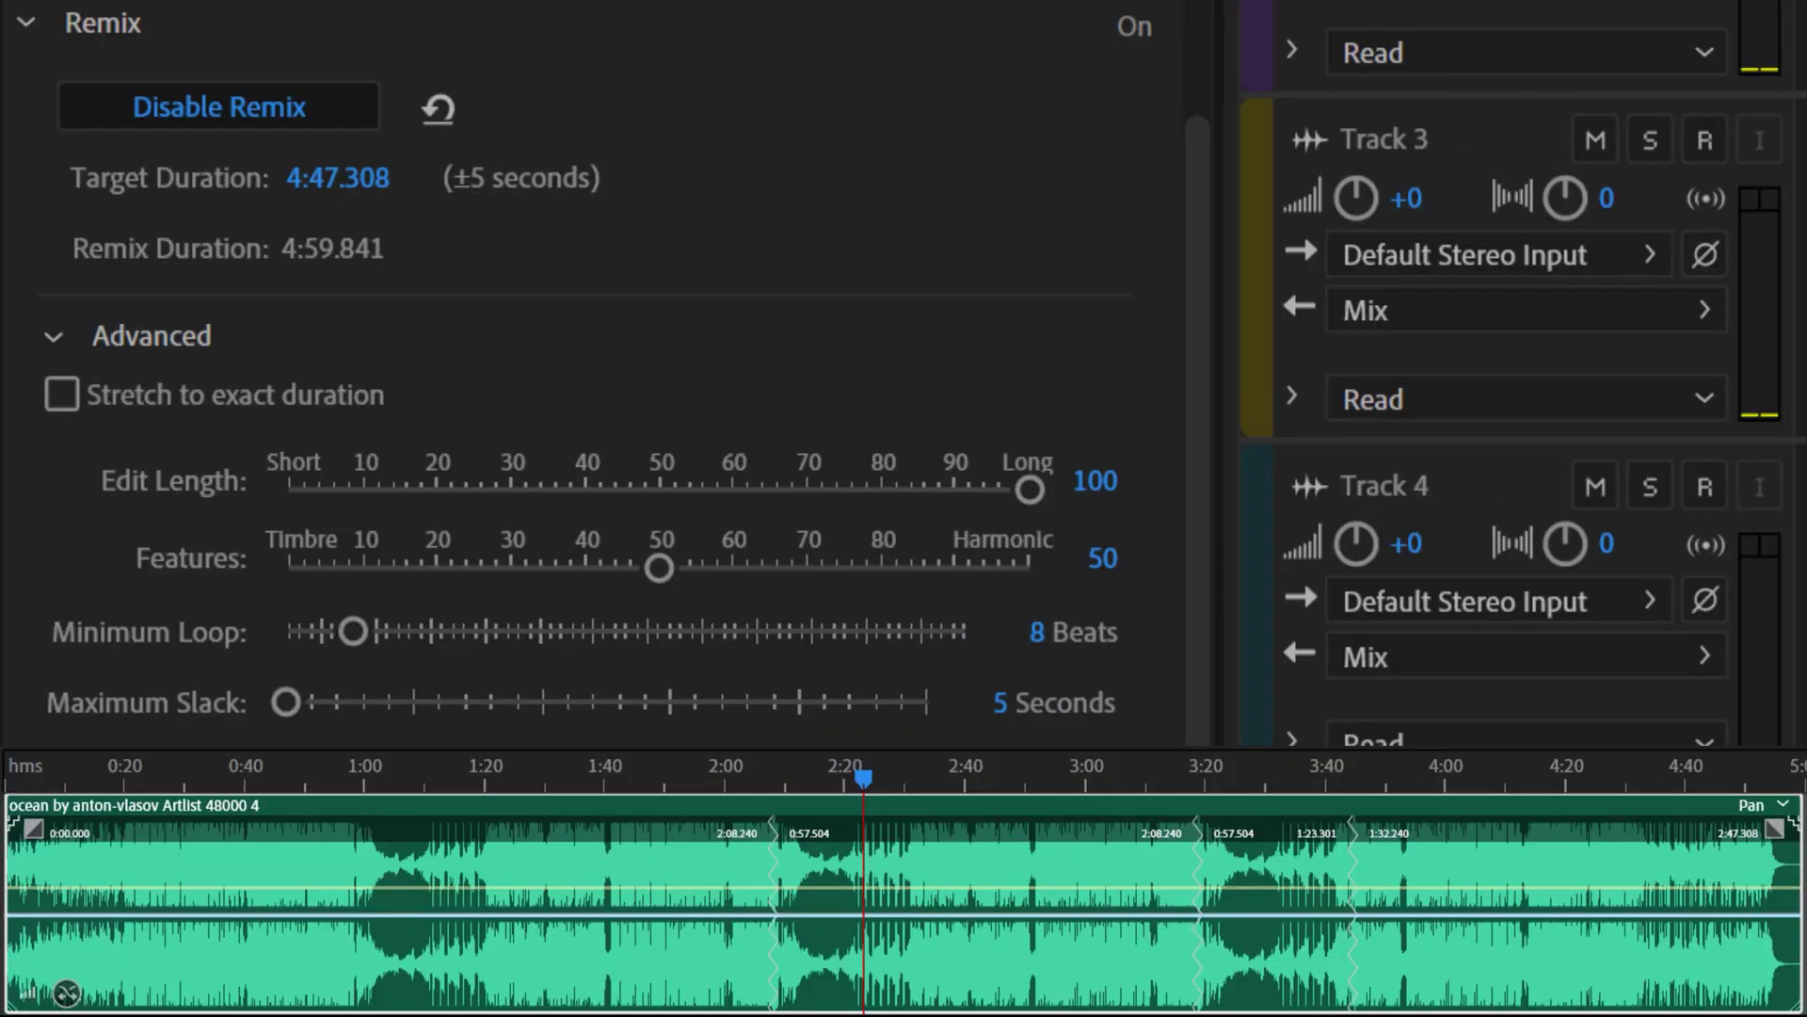
Turn on Stretch to exact duration, try Edit Length at 0, then return it to 100.
{"action": "left_click", "coordinate": [64, 387]}
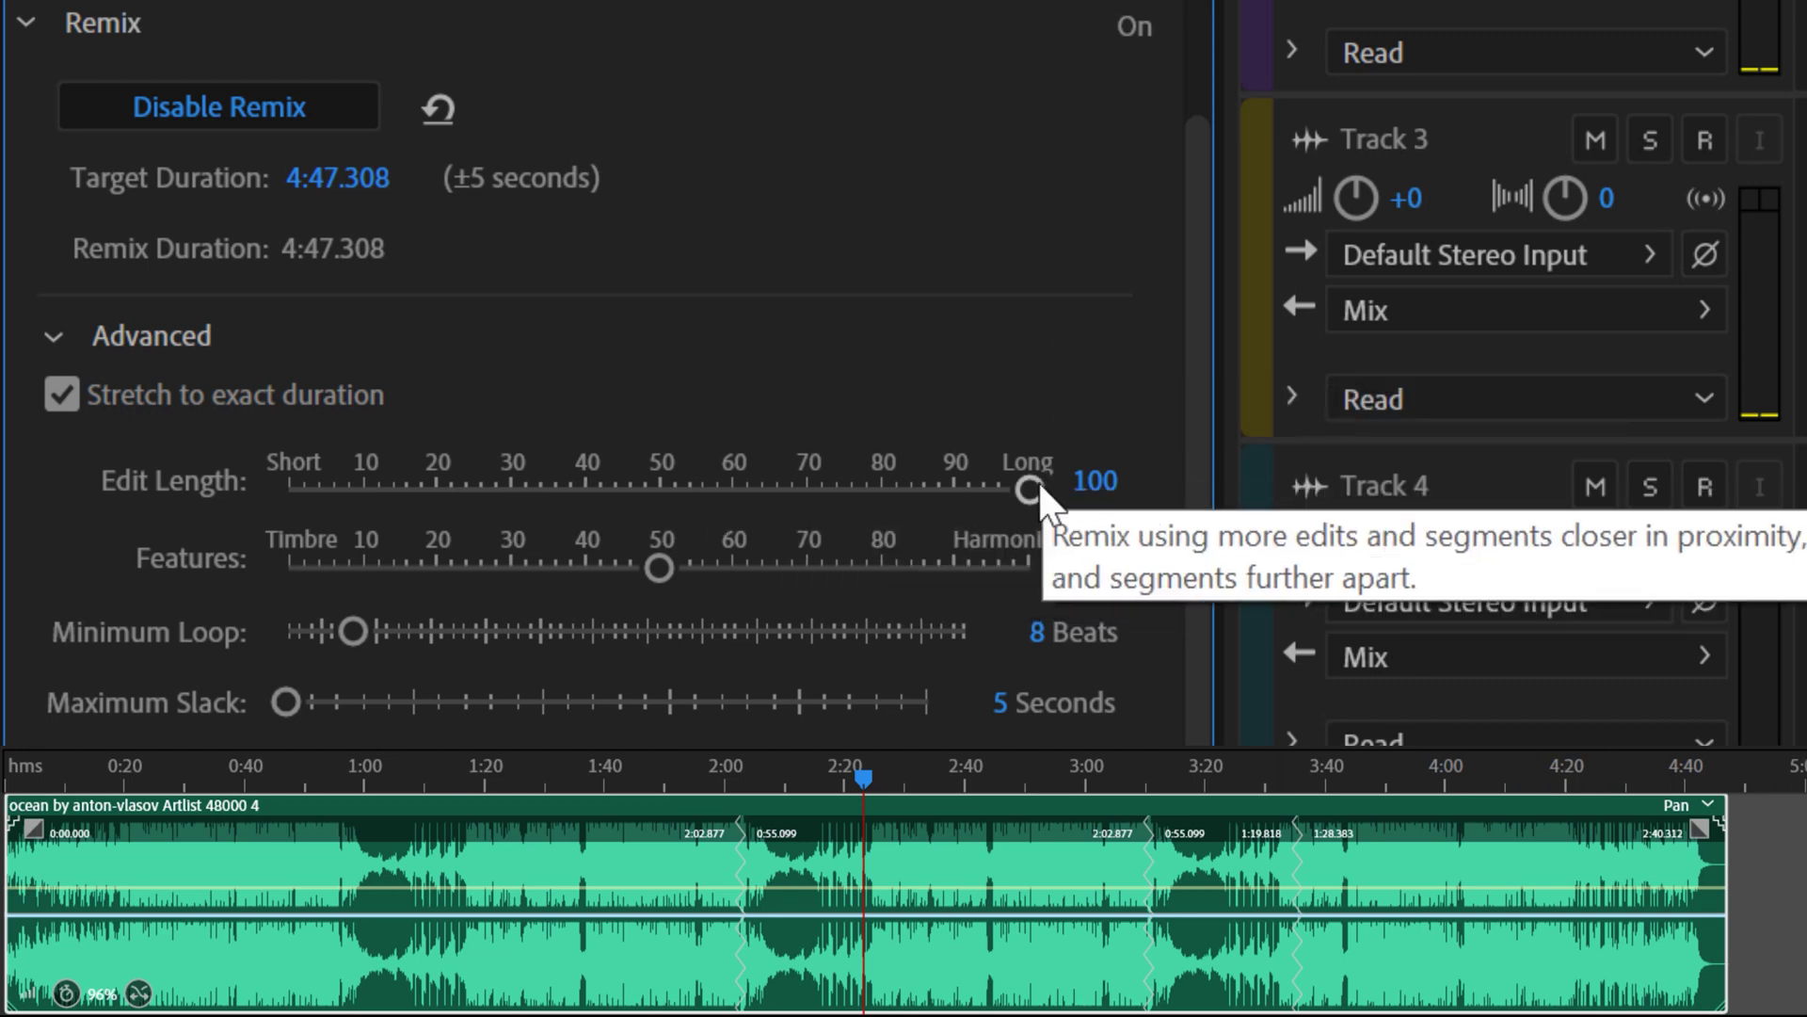
{"action": "left_click_drag", "start_coordinate": [1033, 488], "coordinate": [513, 492]}
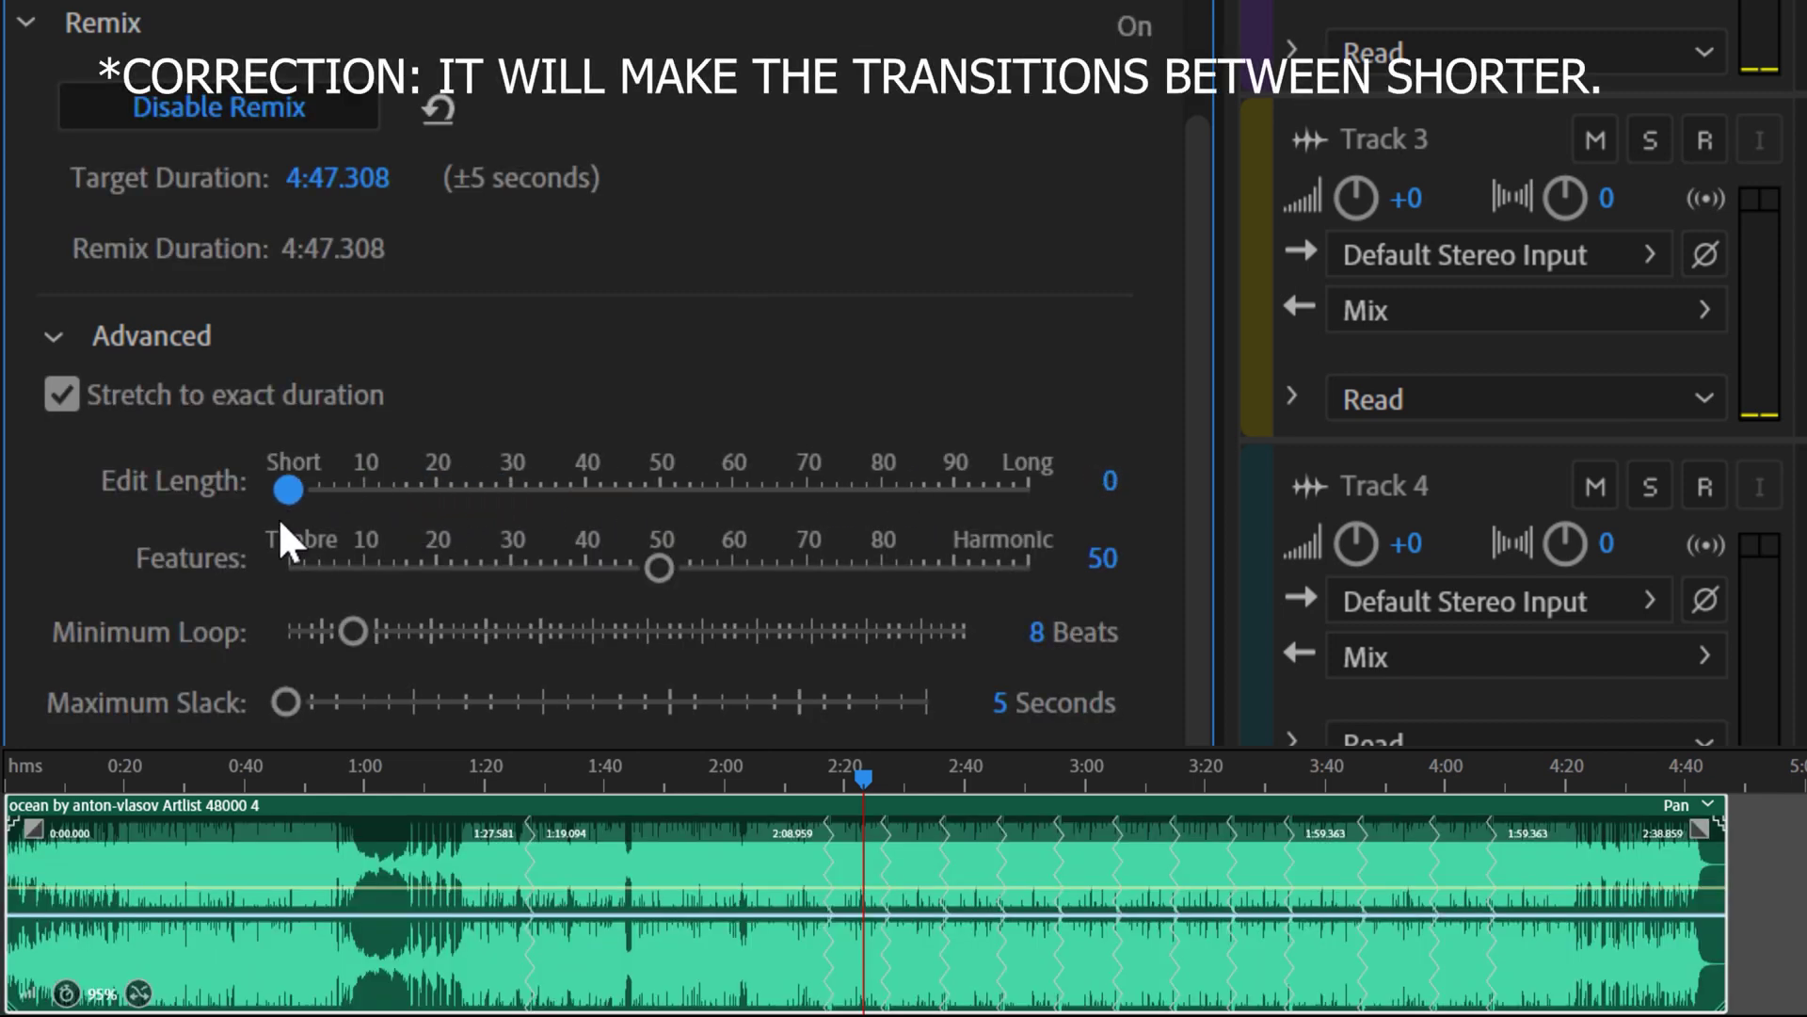
{"action": "left_click_drag", "start_coordinate": [283, 540], "coordinate": [284, 539]}
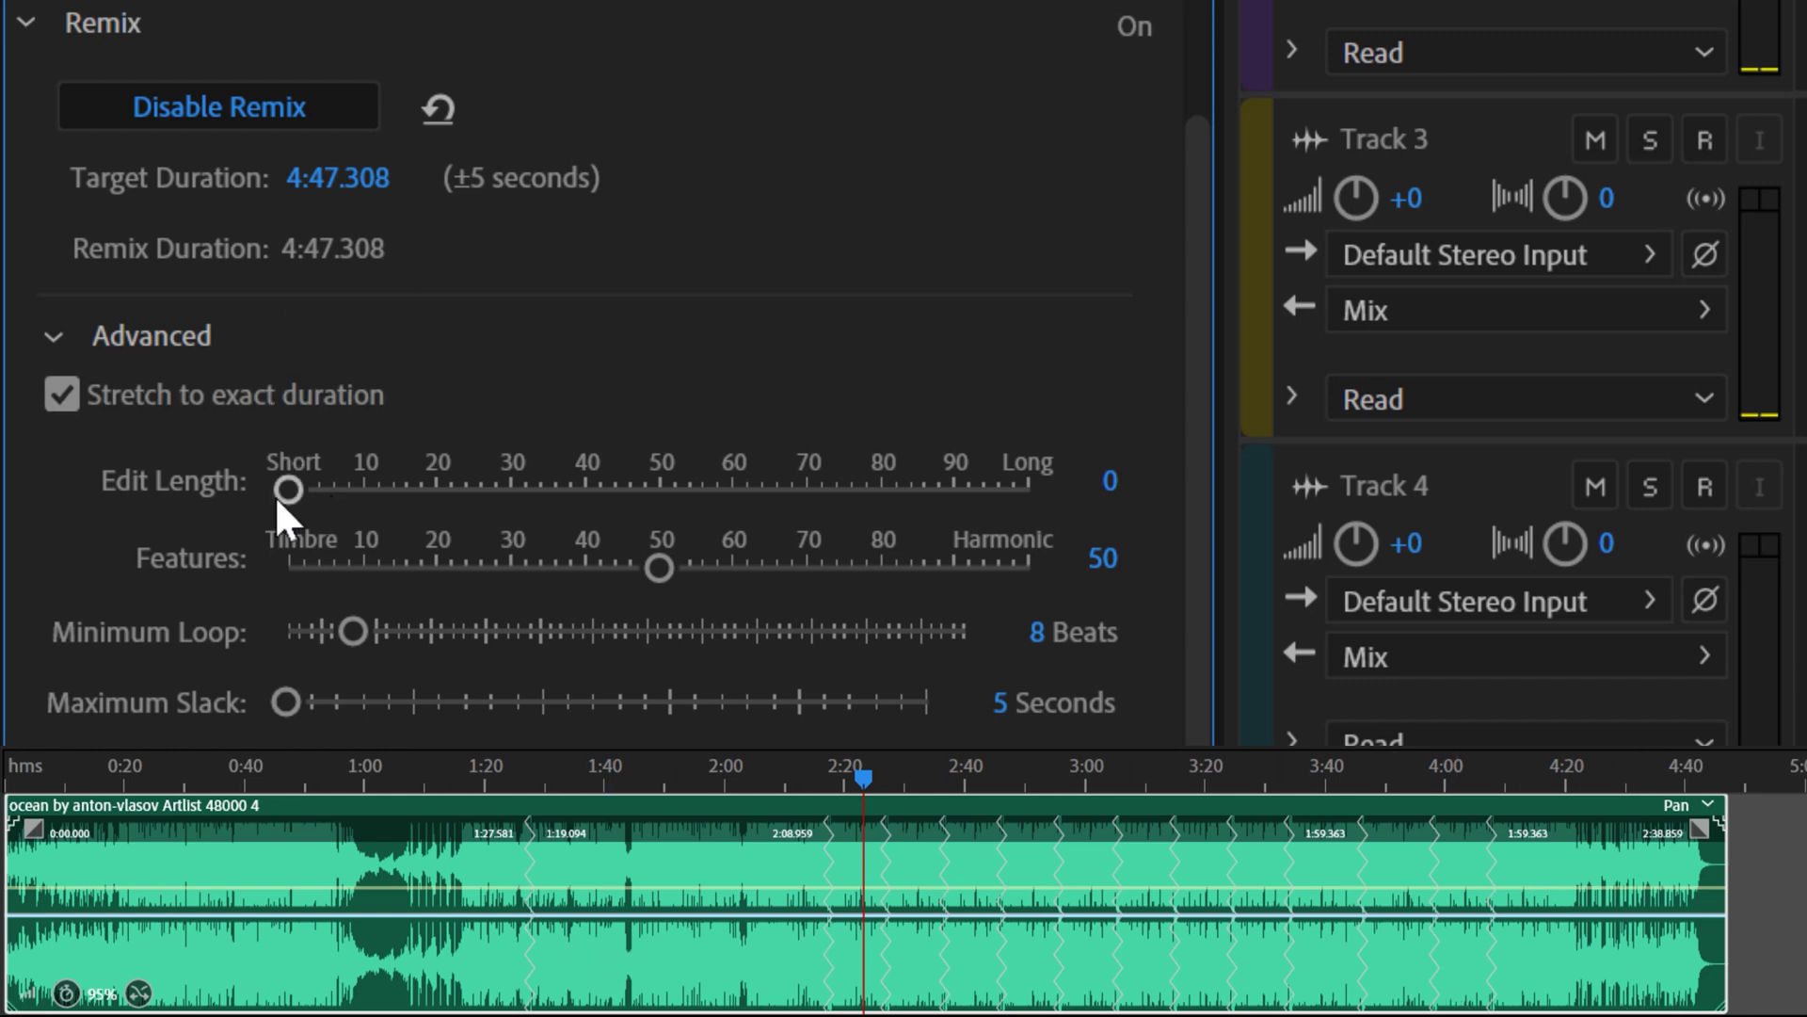
{"action": "left_click_drag", "start_coordinate": [283, 491], "coordinate": [1168, 467]}
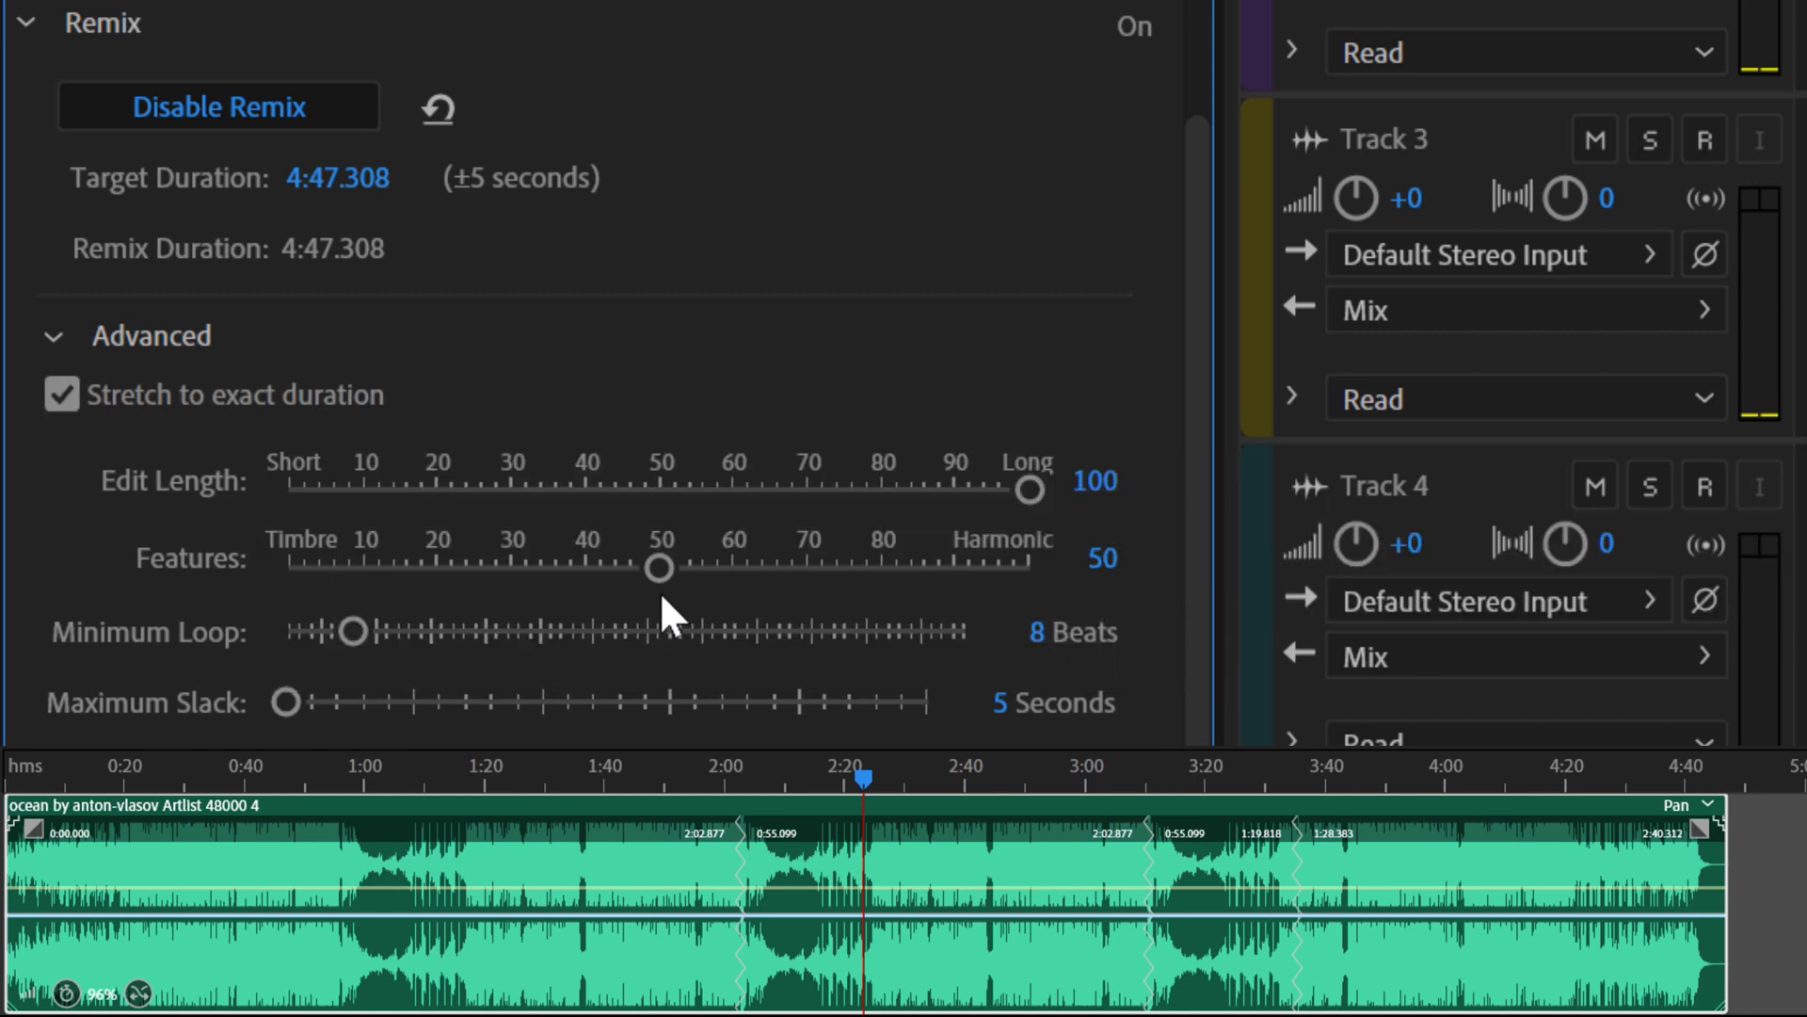
Set the remix Features weighting to 66.
{"action": "left_click_drag", "start_coordinate": [420, 546], "coordinate": [406, 543]}
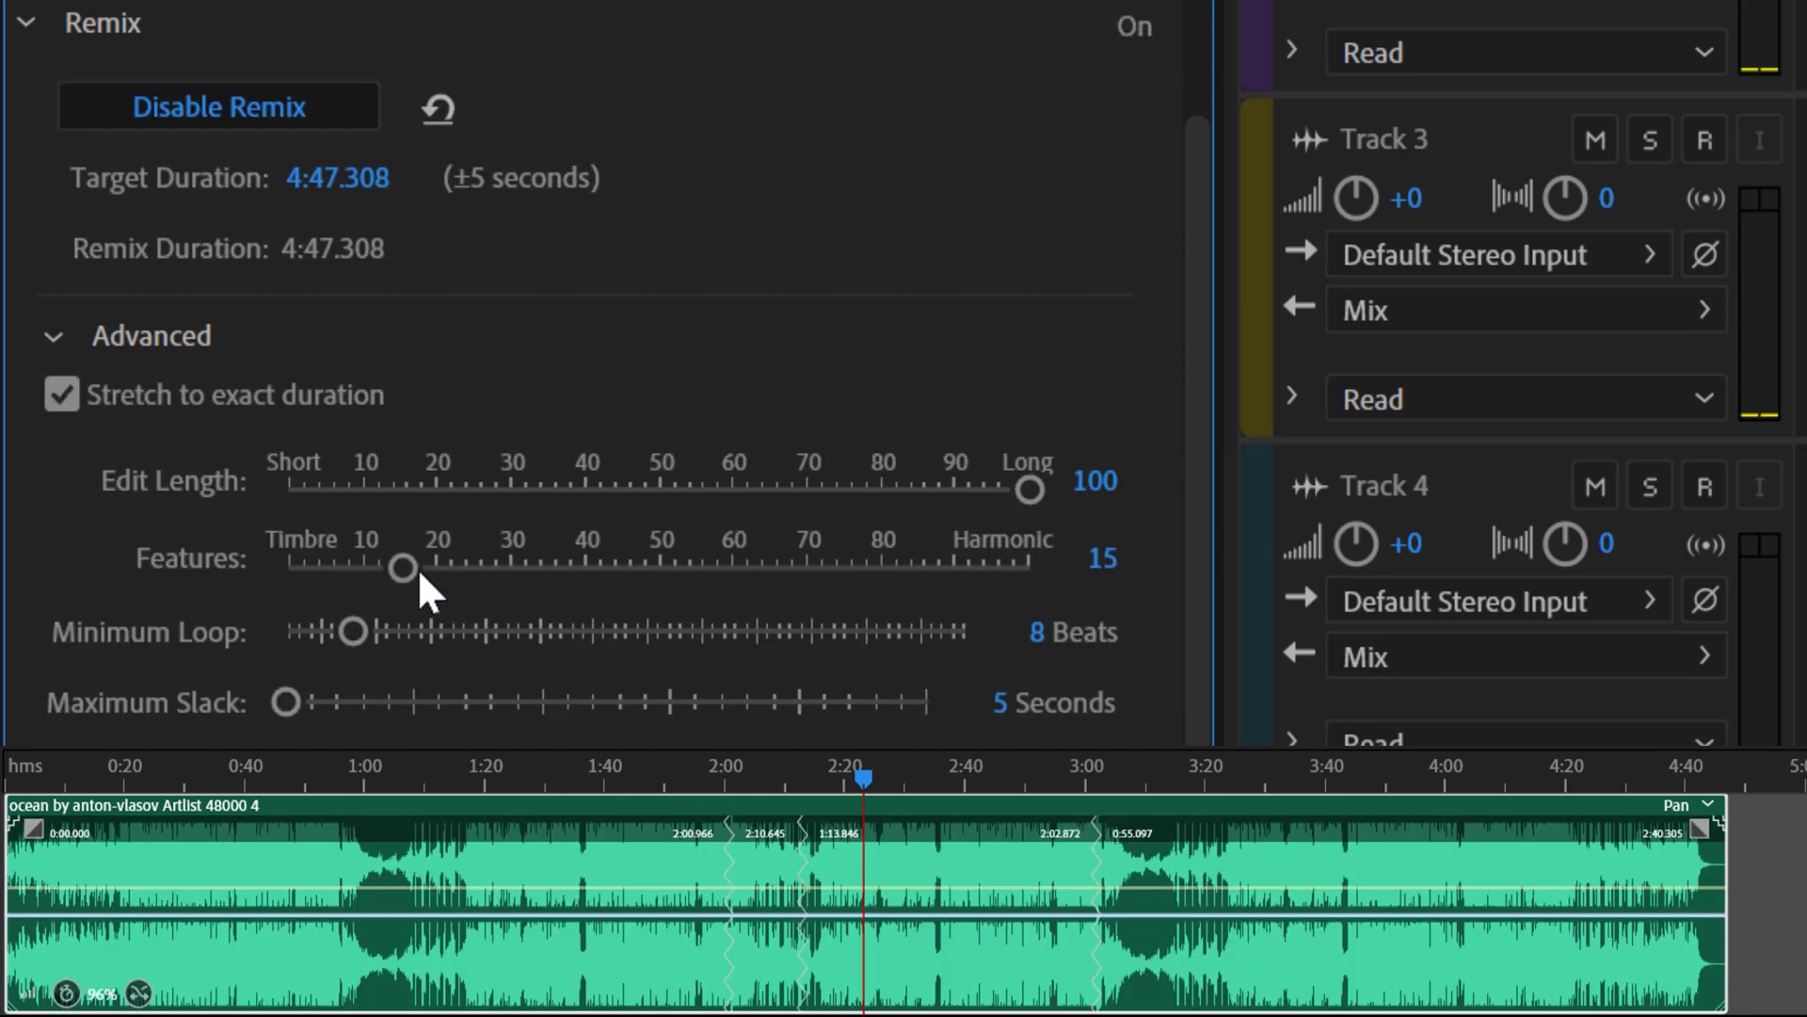
{"action": "left_click_drag", "start_coordinate": [417, 567], "coordinate": [576, 567]}
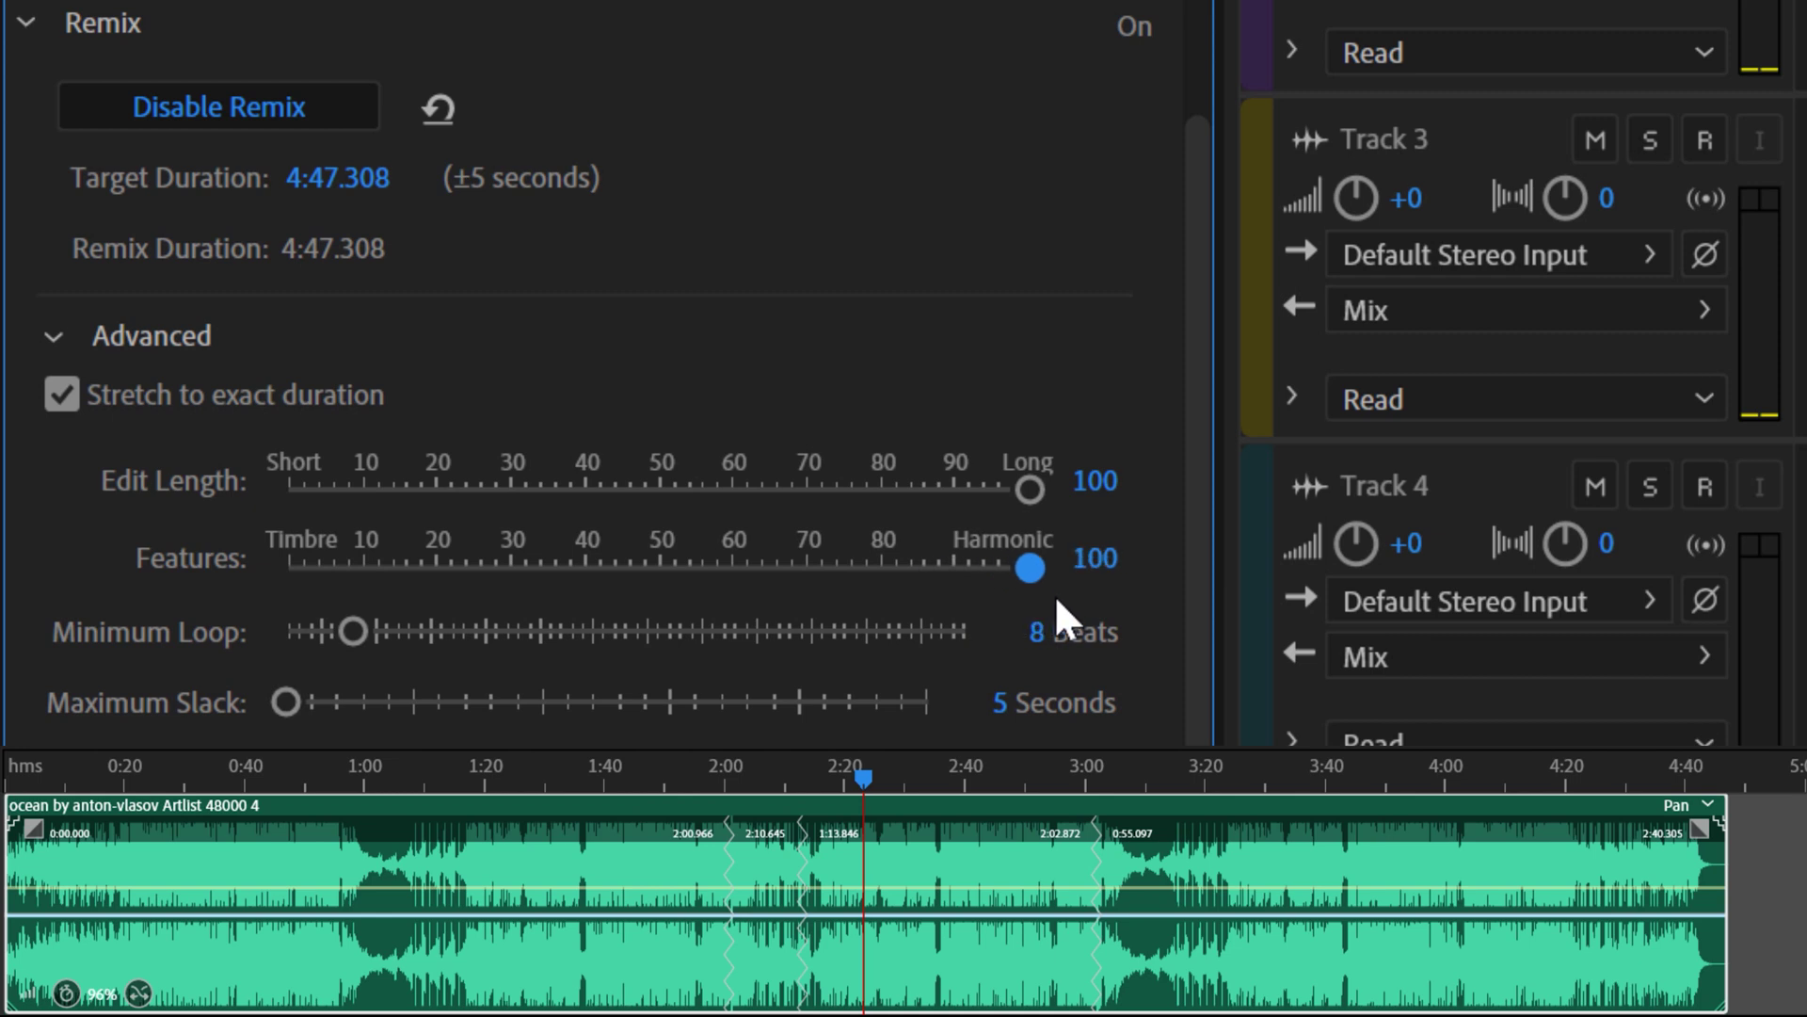
{"action": "left_click_drag", "start_coordinate": [1056, 595], "coordinate": [1055, 595]}
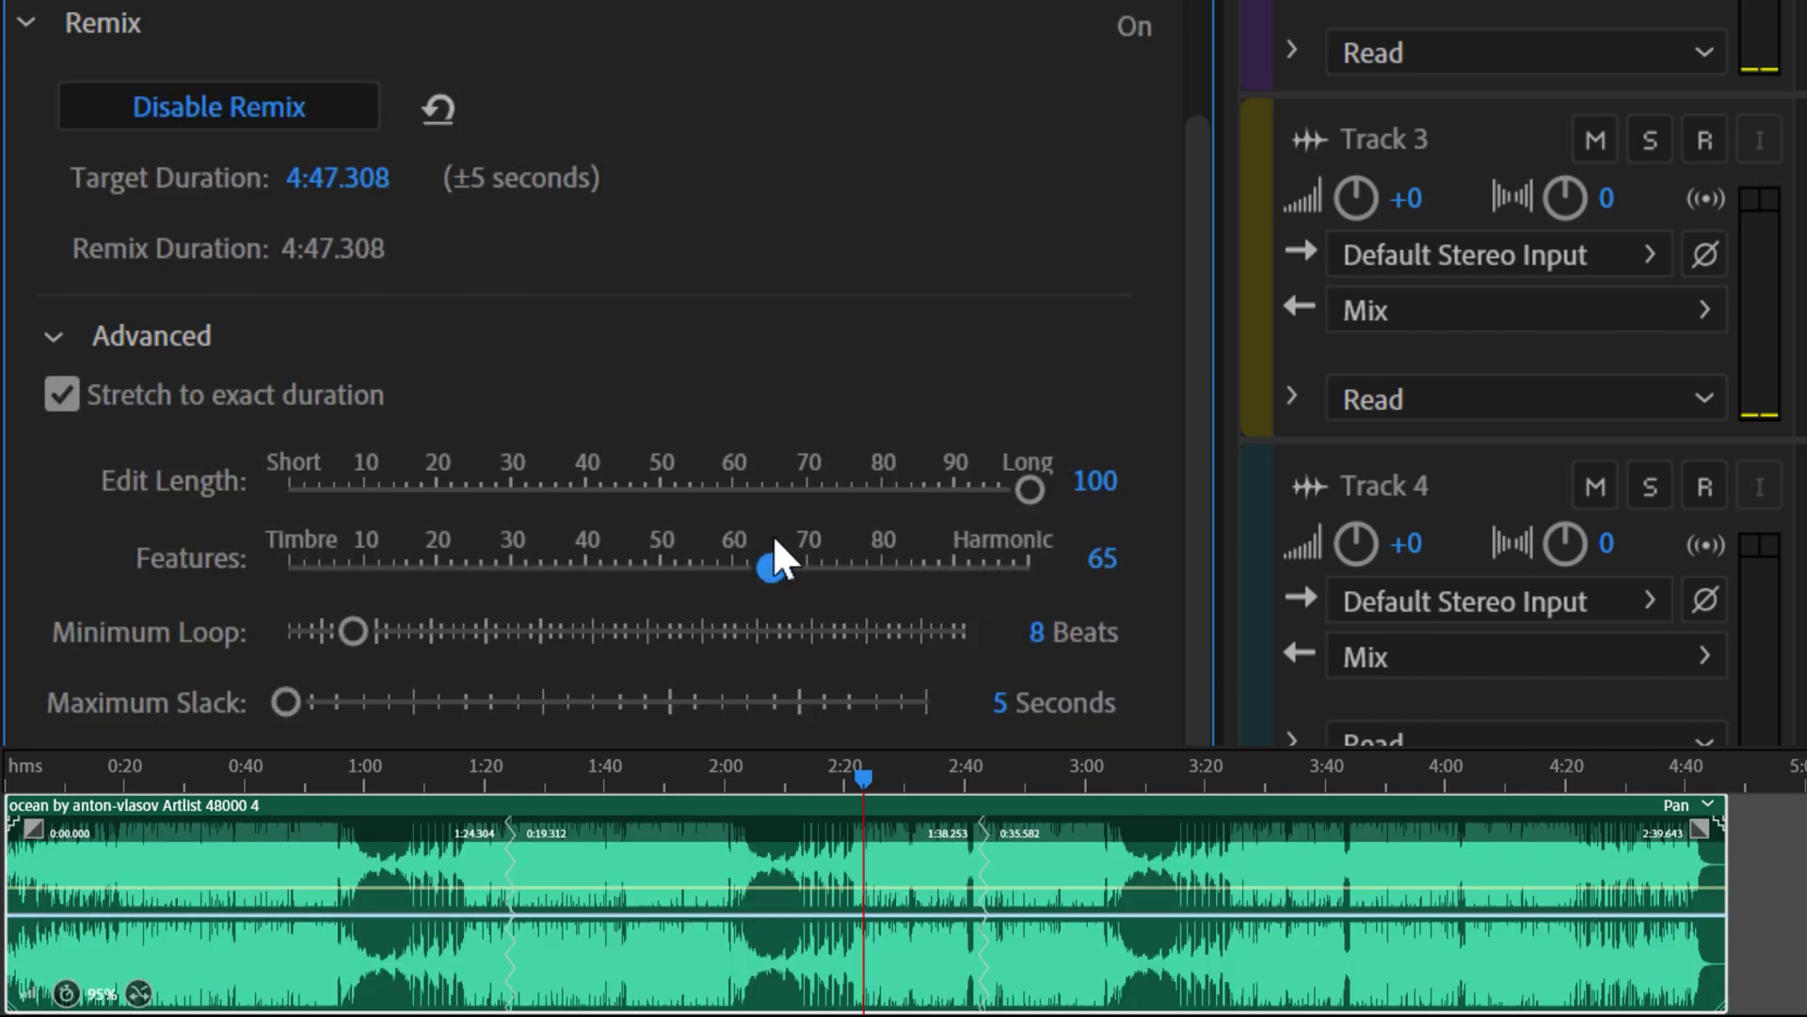
{"action": "left_click_drag", "start_coordinate": [773, 533], "coordinate": [774, 534]}
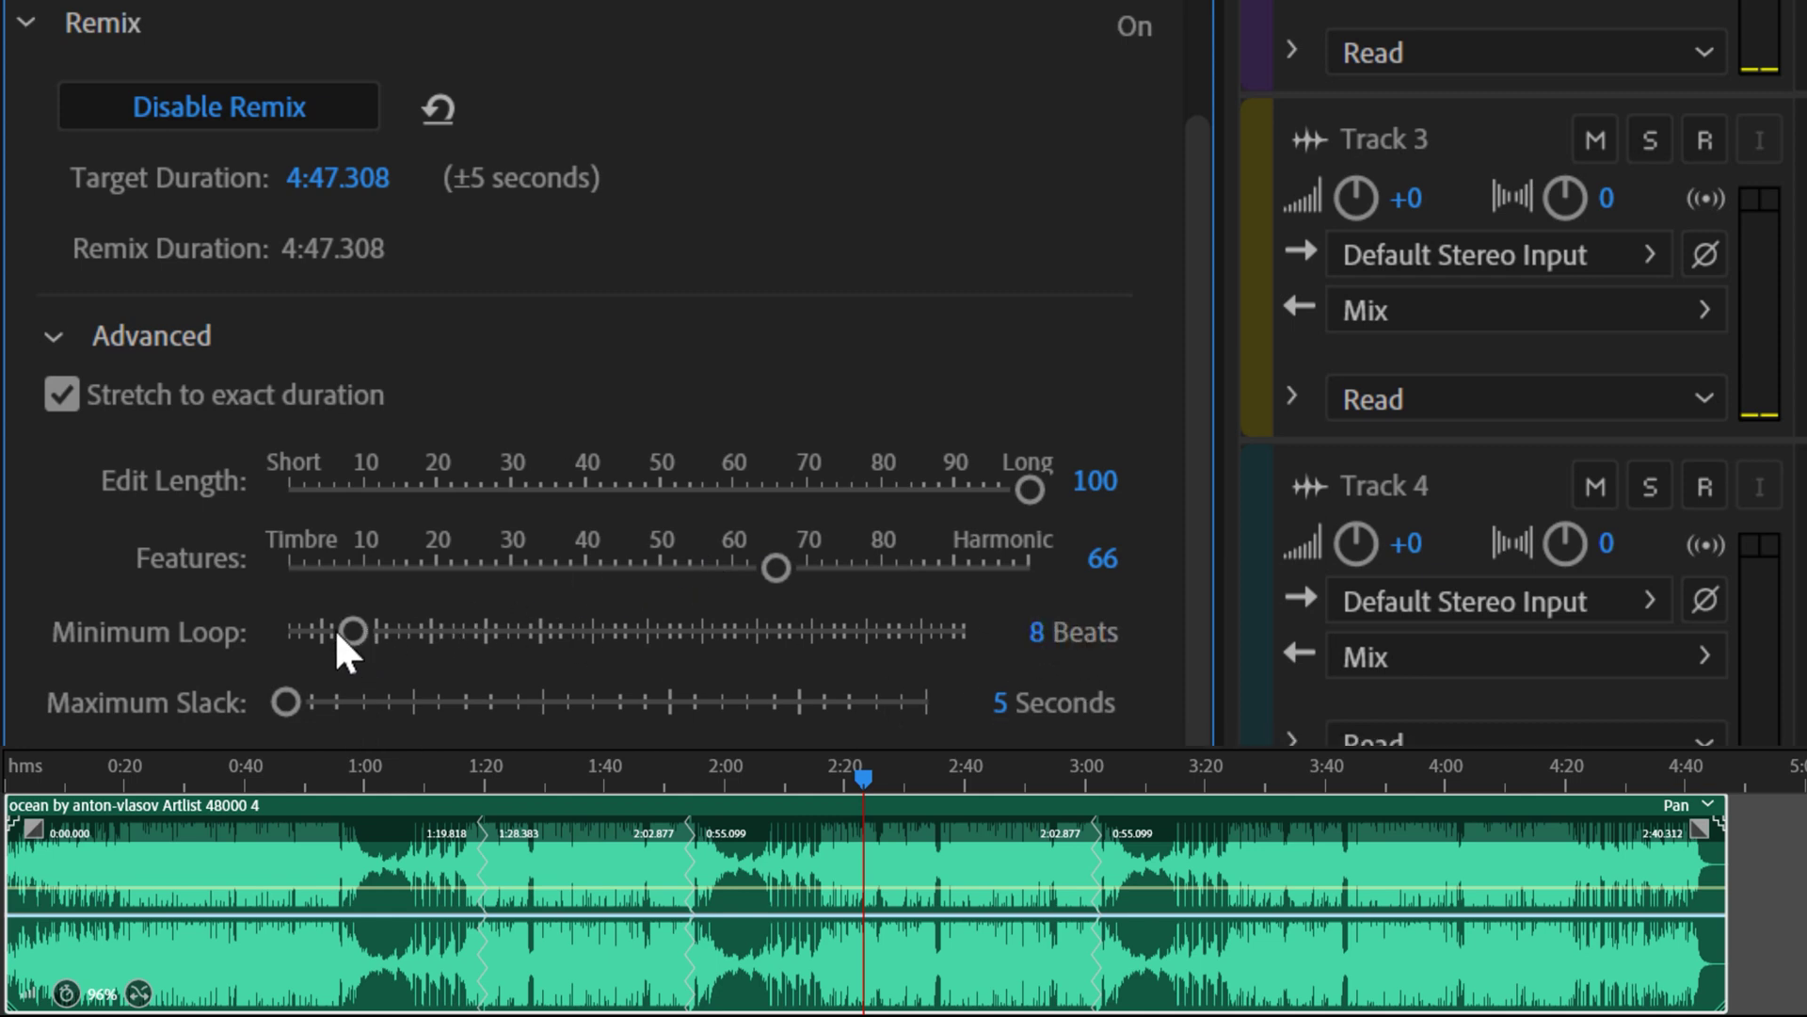
Set Minimum Loop to 16 beats and Maximum Slack to 10 seconds, then play the remix.
{"action": "left_click_drag", "start_coordinate": [346, 628], "coordinate": [356, 627]}
{"action": "left_click_drag", "start_coordinate": [512, 622], "coordinate": [513, 623]}
{"action": "left_click", "coordinate": [1028, 636]}
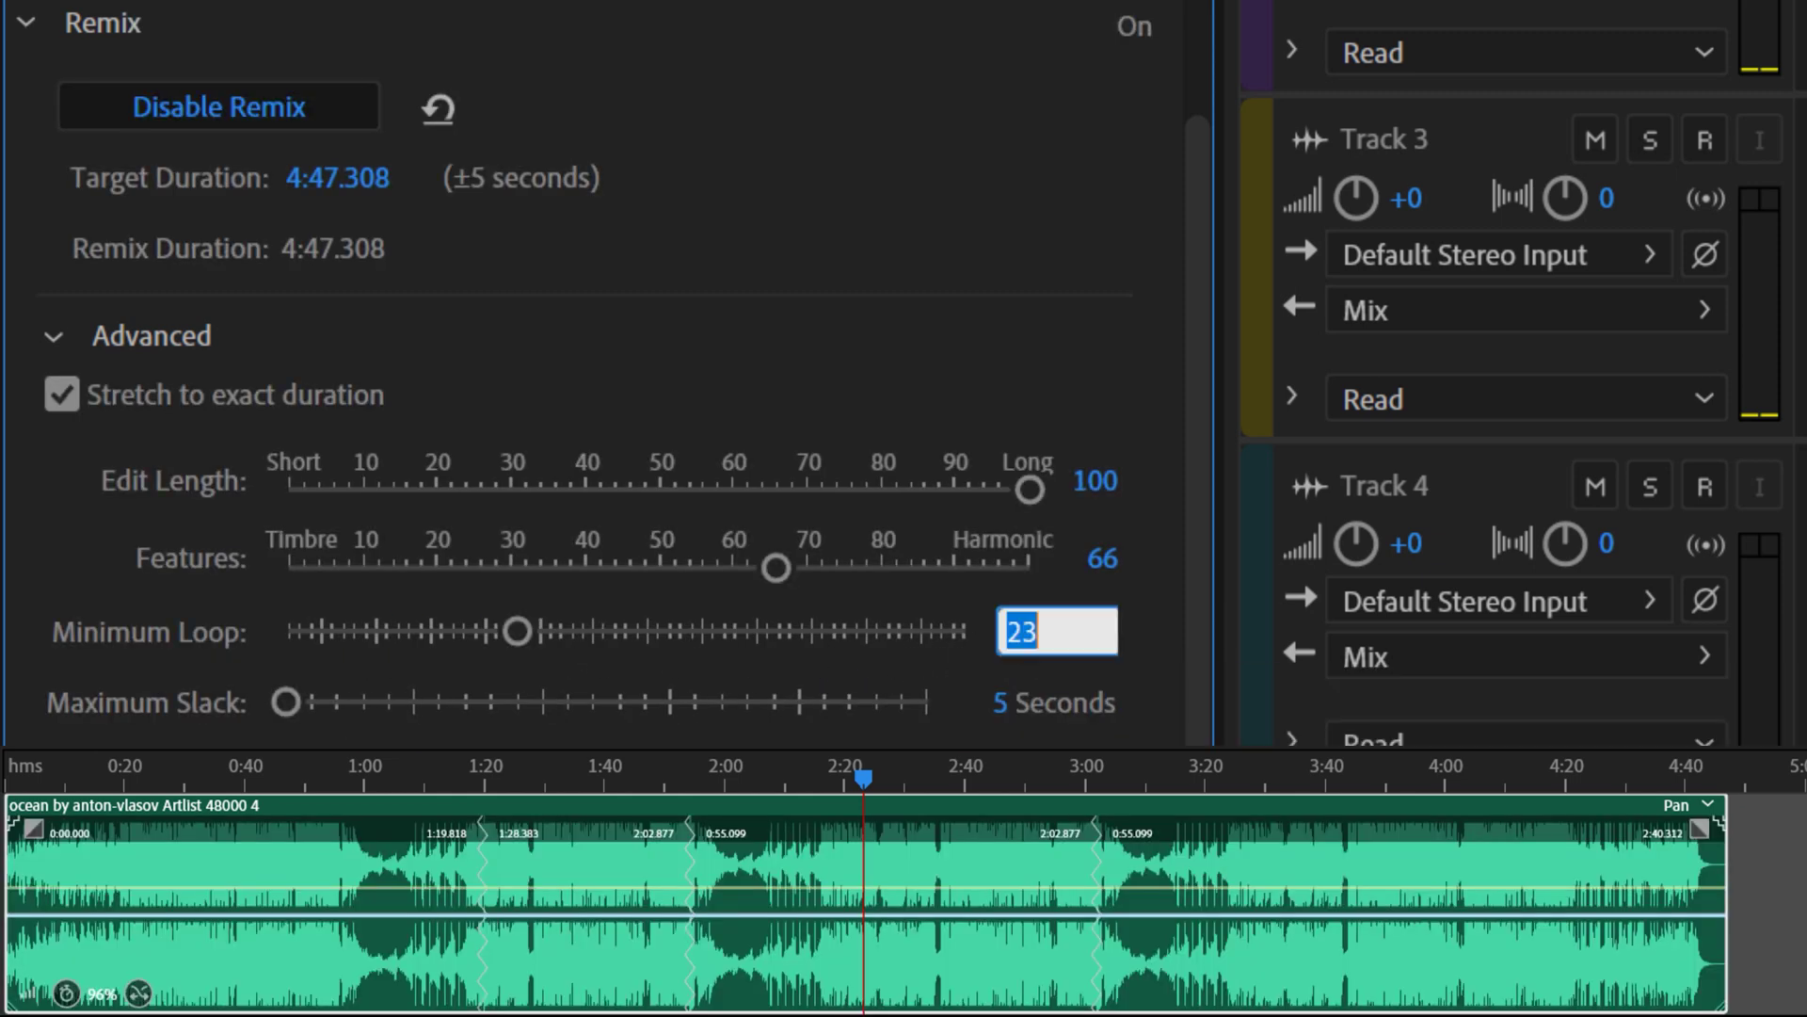
{"action": "type", "text": "16 Beats"}
{"action": "key", "text": "Return"}
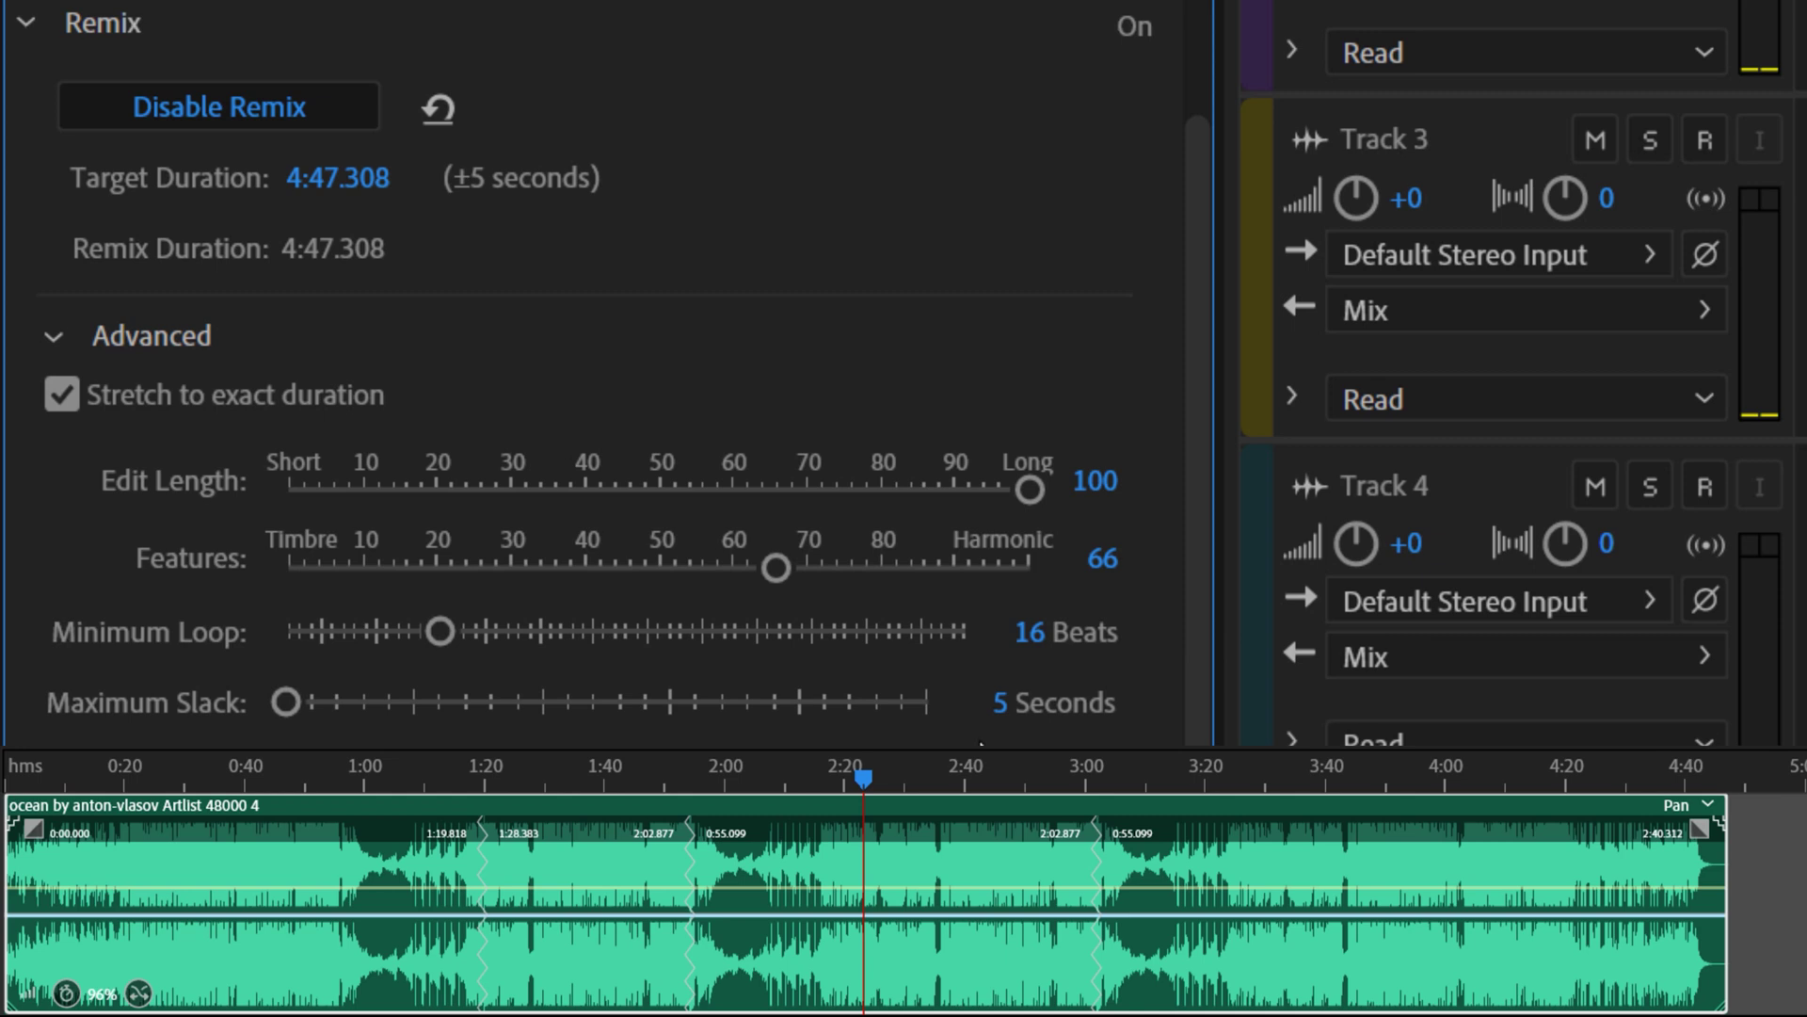
{"action": "left_click", "coordinate": [1001, 704]}
{"action": "type", "text": "10"}
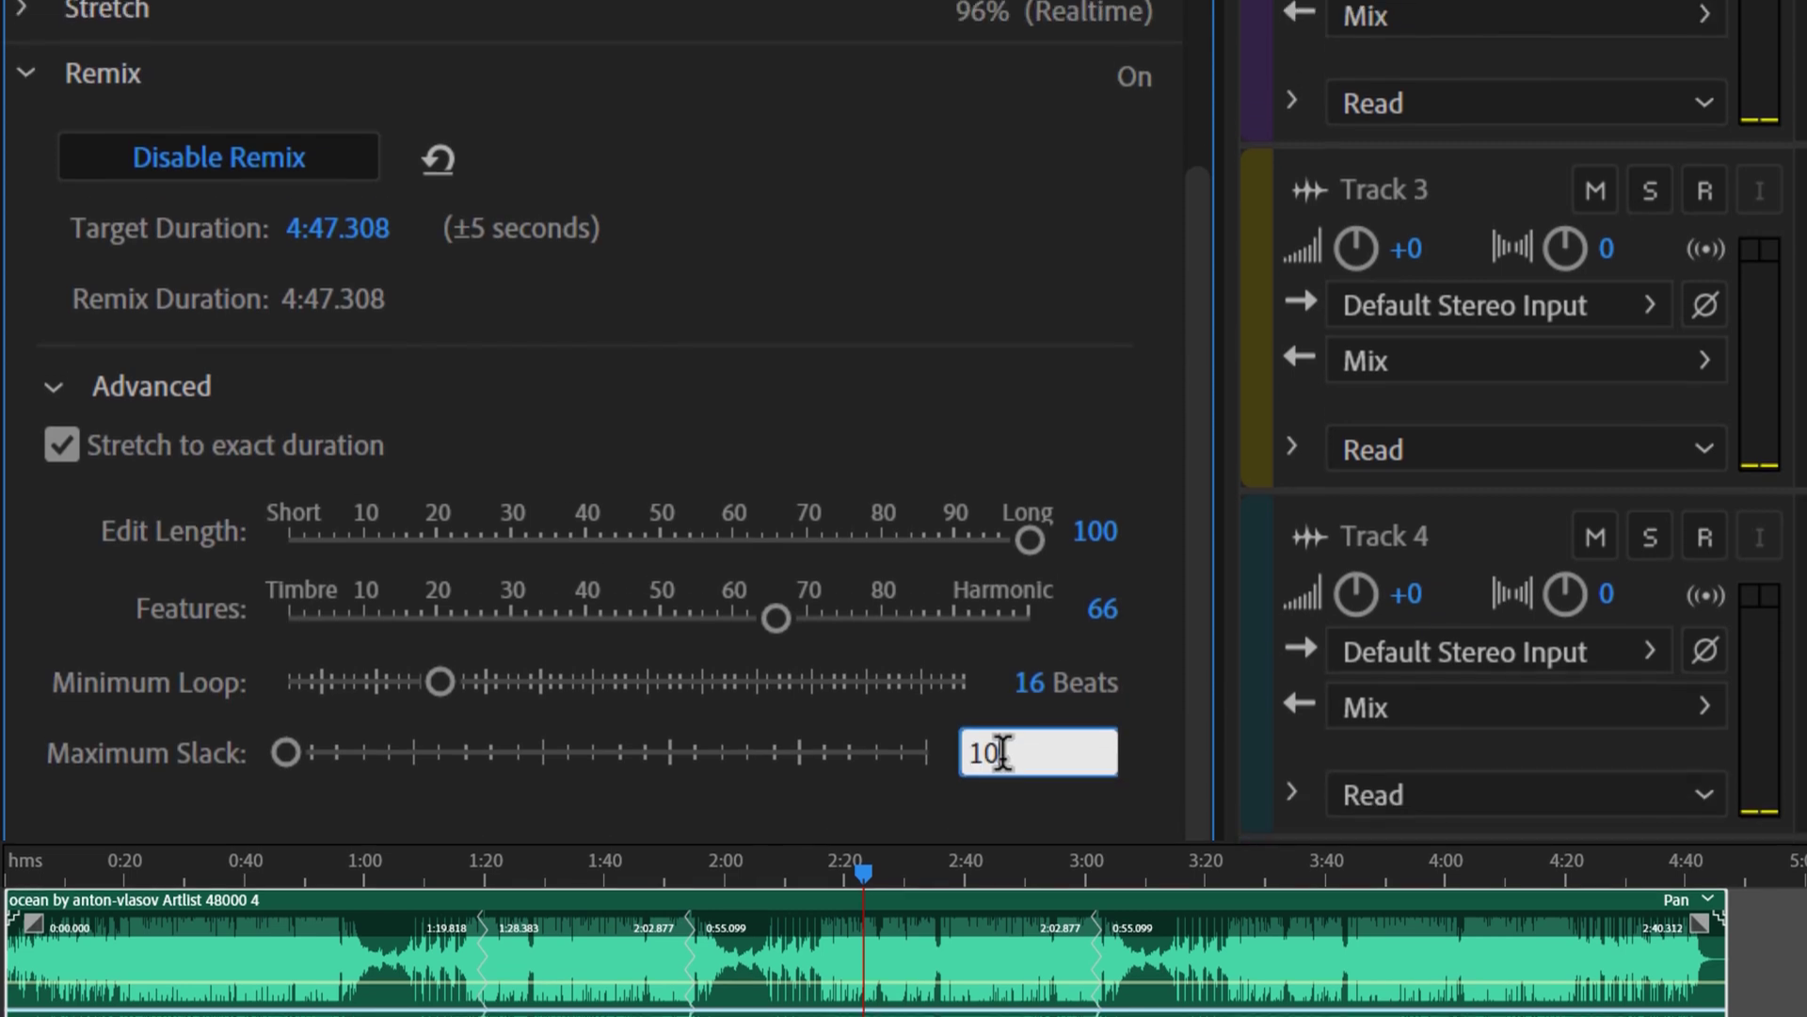
{"action": "key", "text": "Return"}
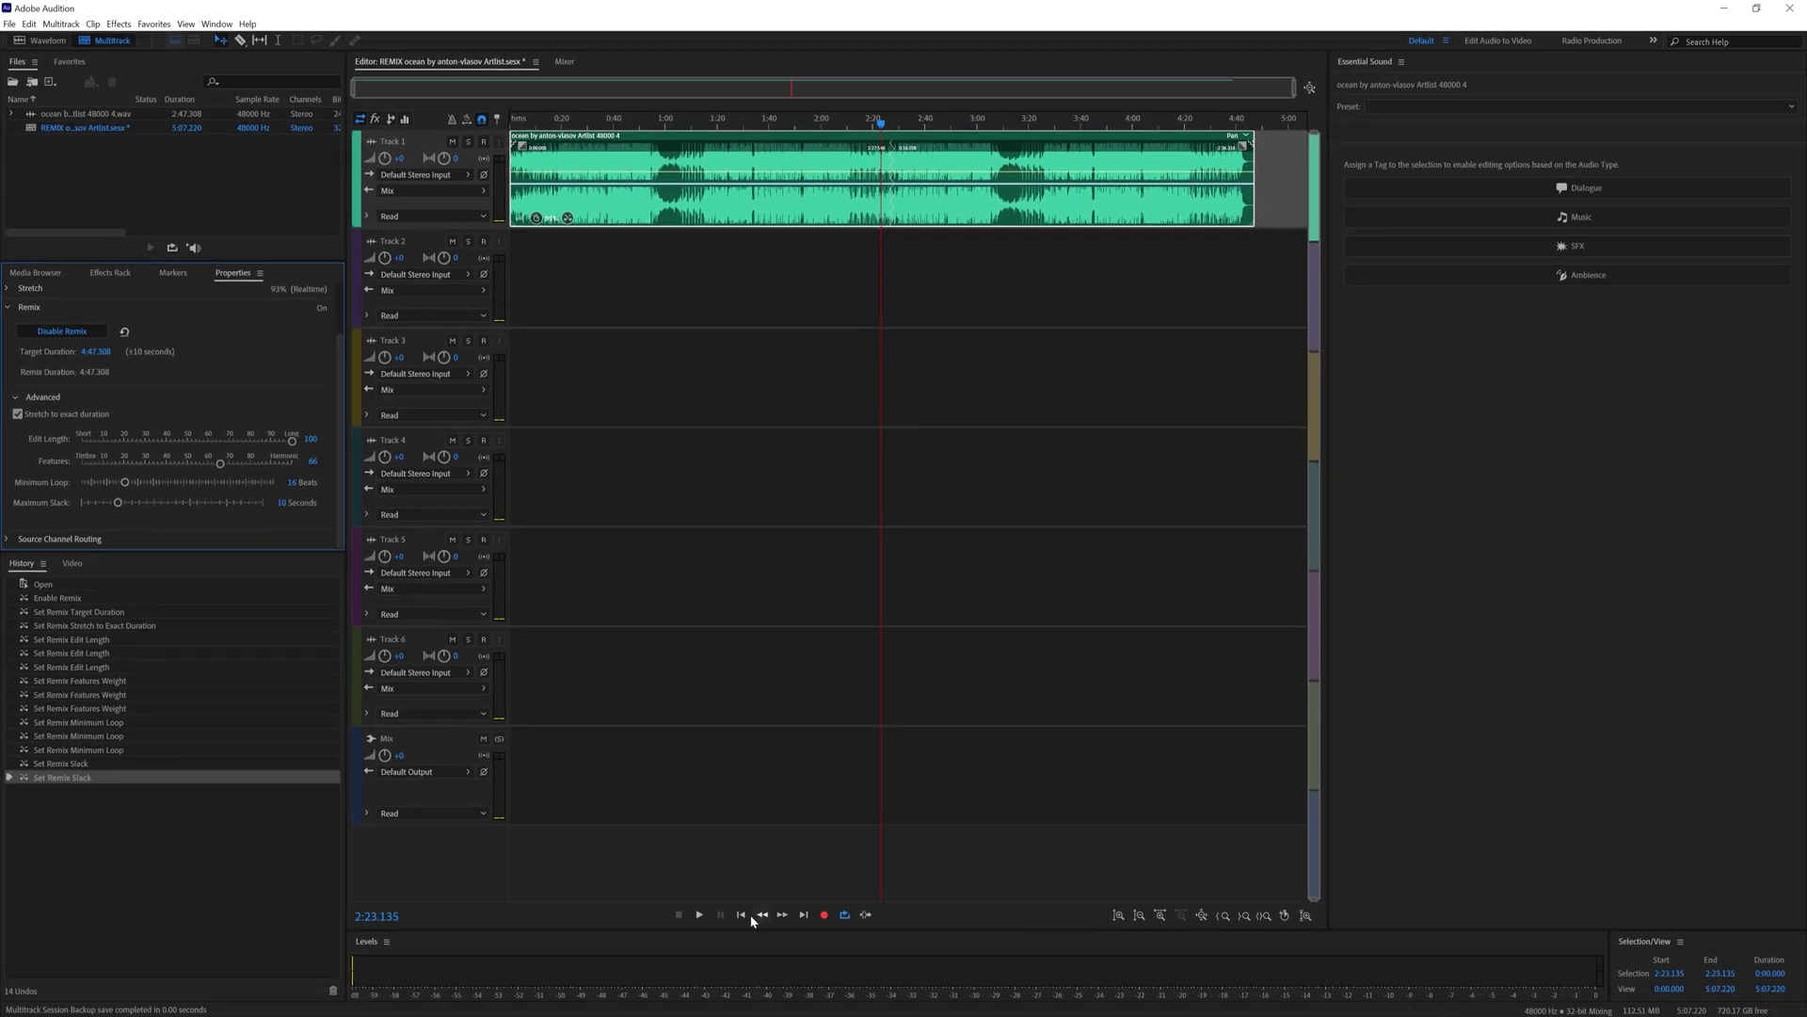
{"action": "left_click", "coordinate": [700, 915]}
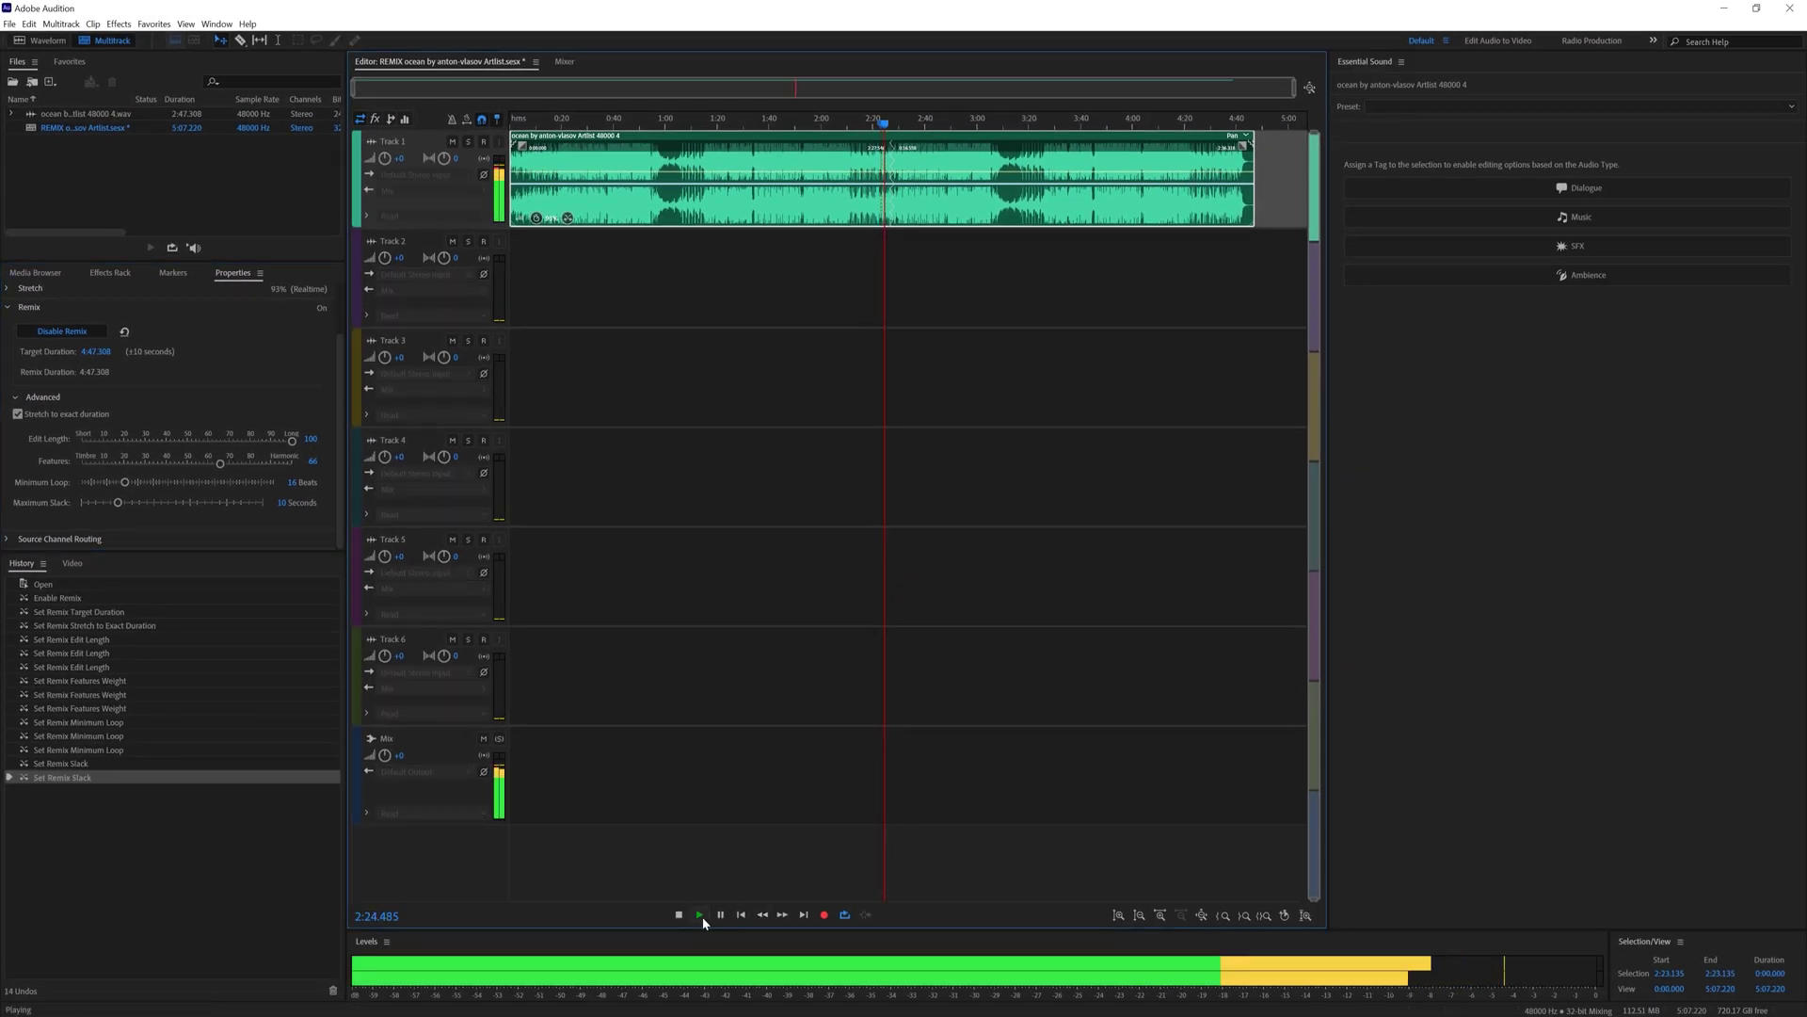
{"action": "left_click", "coordinate": [679, 916]}
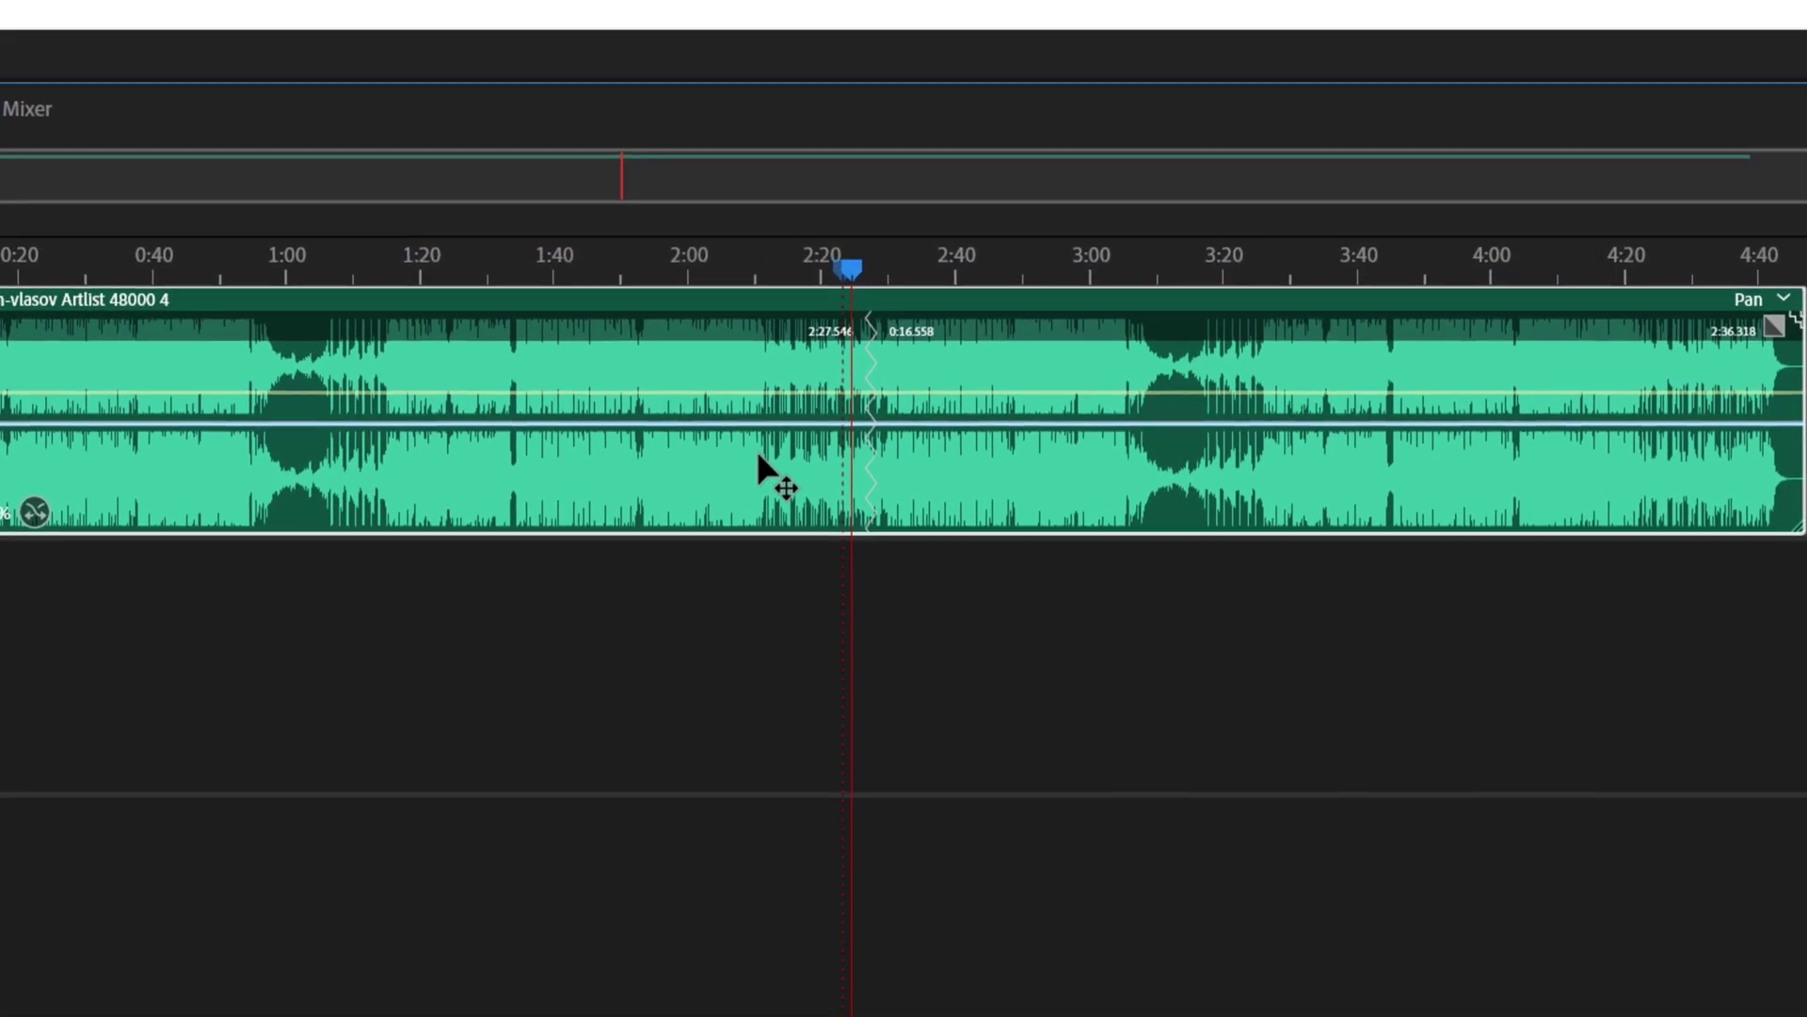
{"action": "right_click", "coordinate": [820, 322]}
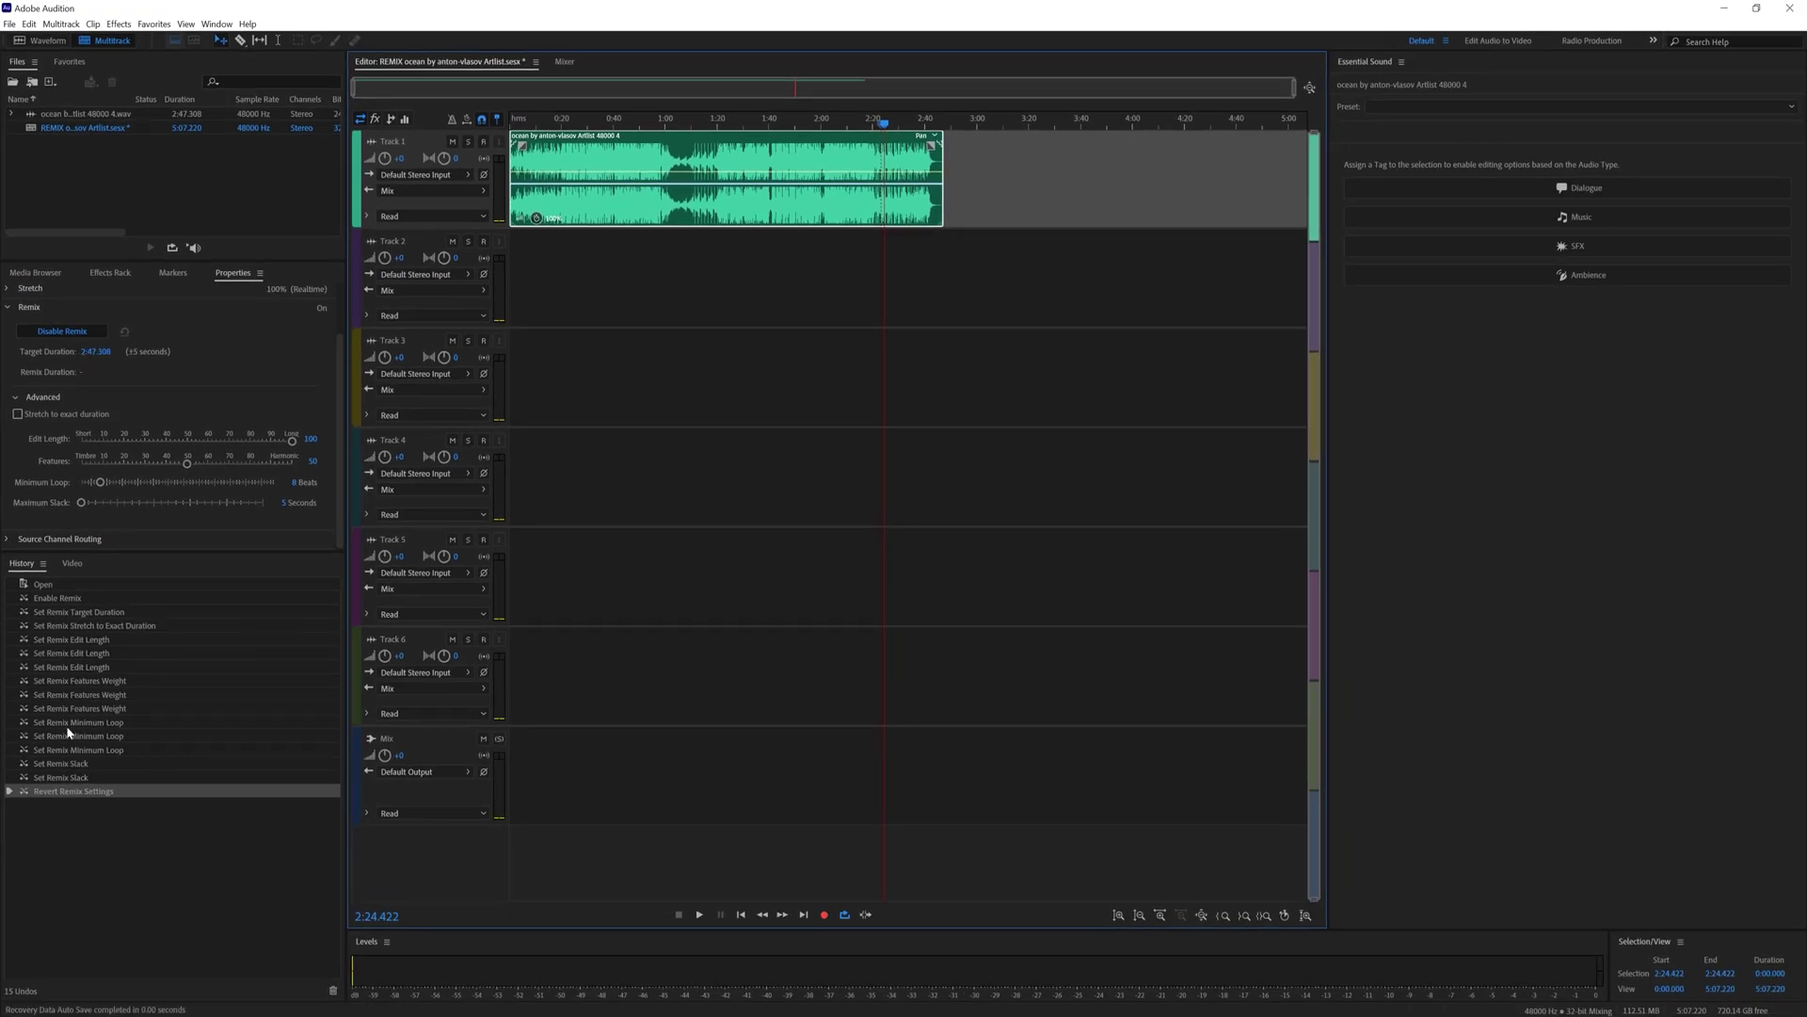
{"action": "left_click", "coordinate": [78, 777]}
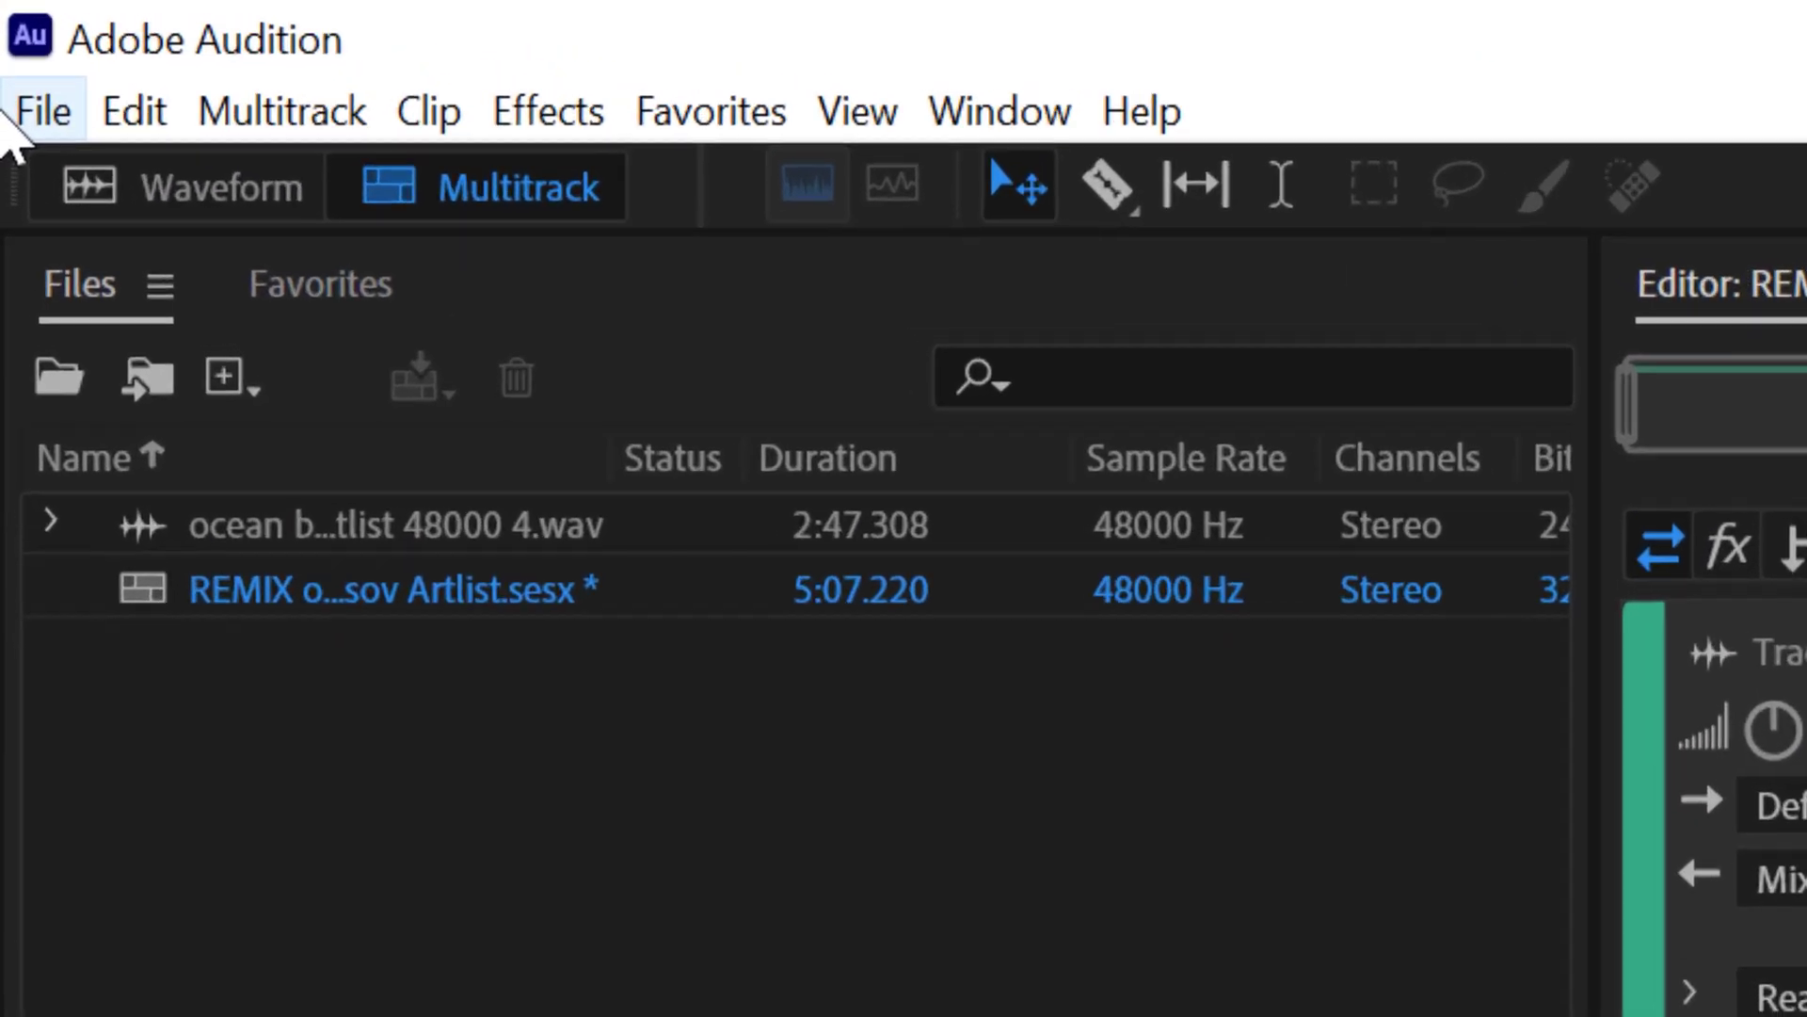
Open the Multitrack Mixdown export settings and keep Wave PCM as the format.
{"action": "left_click", "coordinate": [7, 24]}
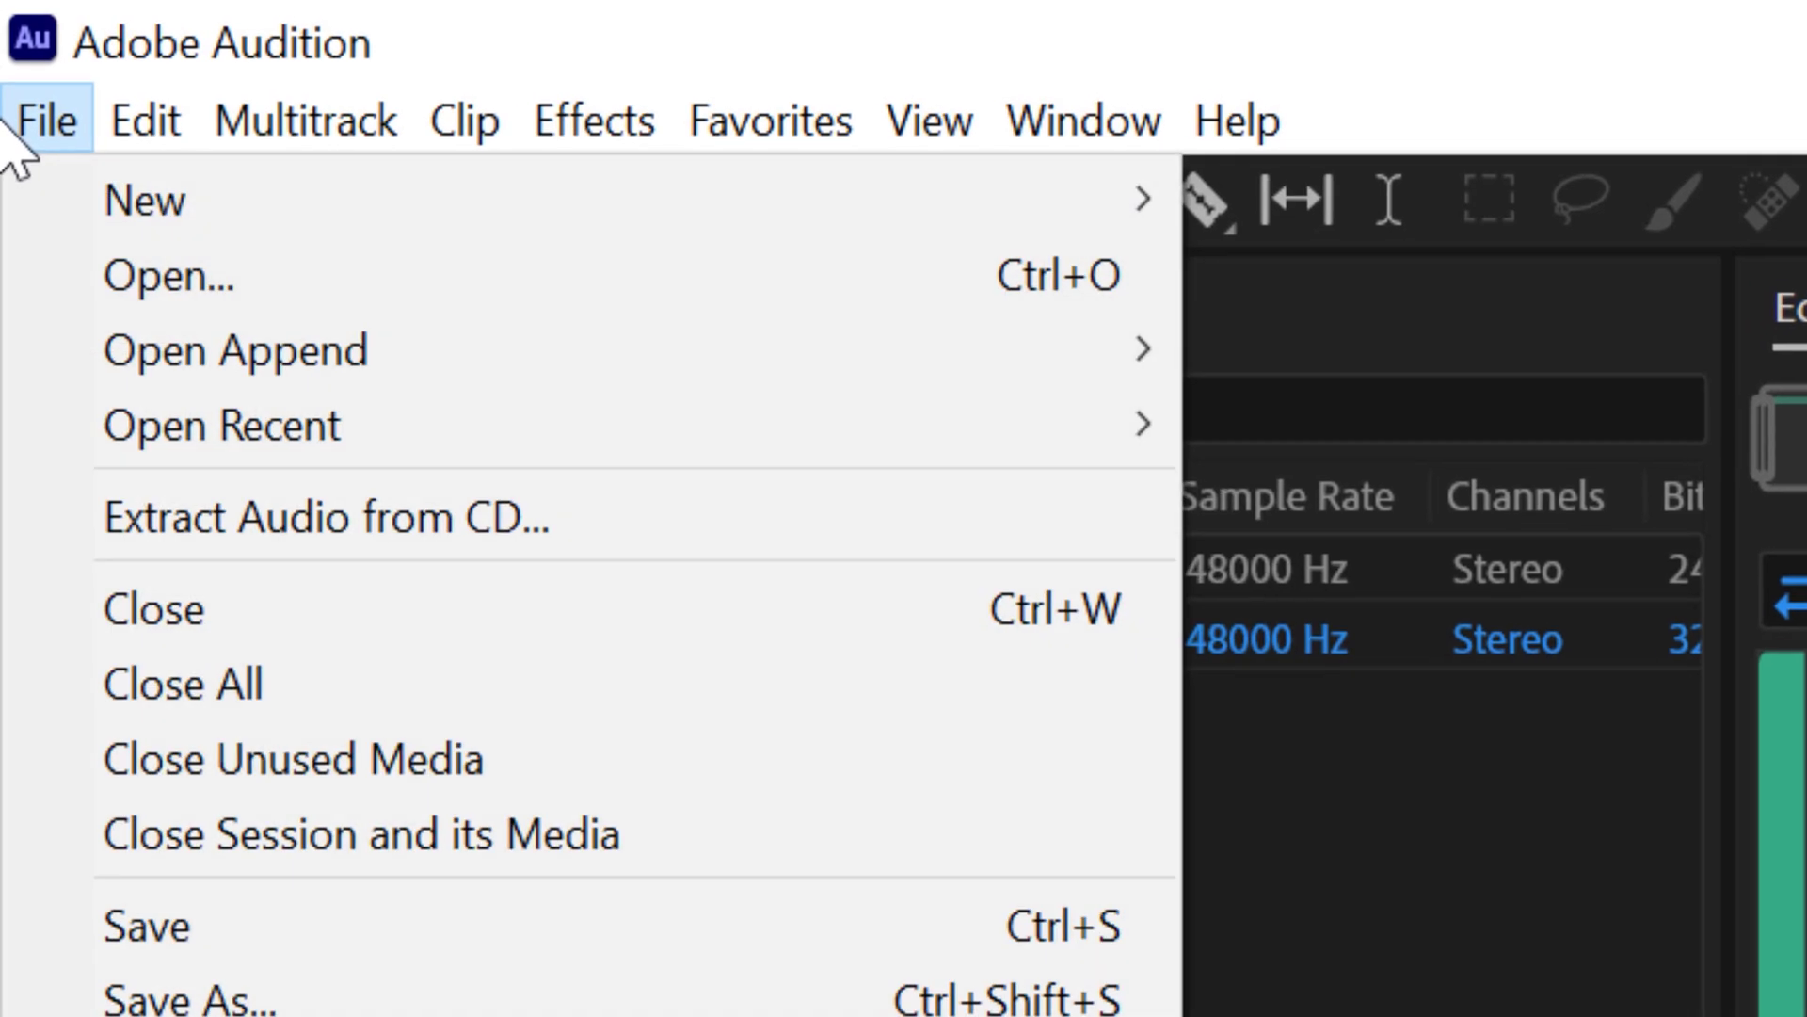
{"action": "mouse_move", "coordinate": [354, 378]}
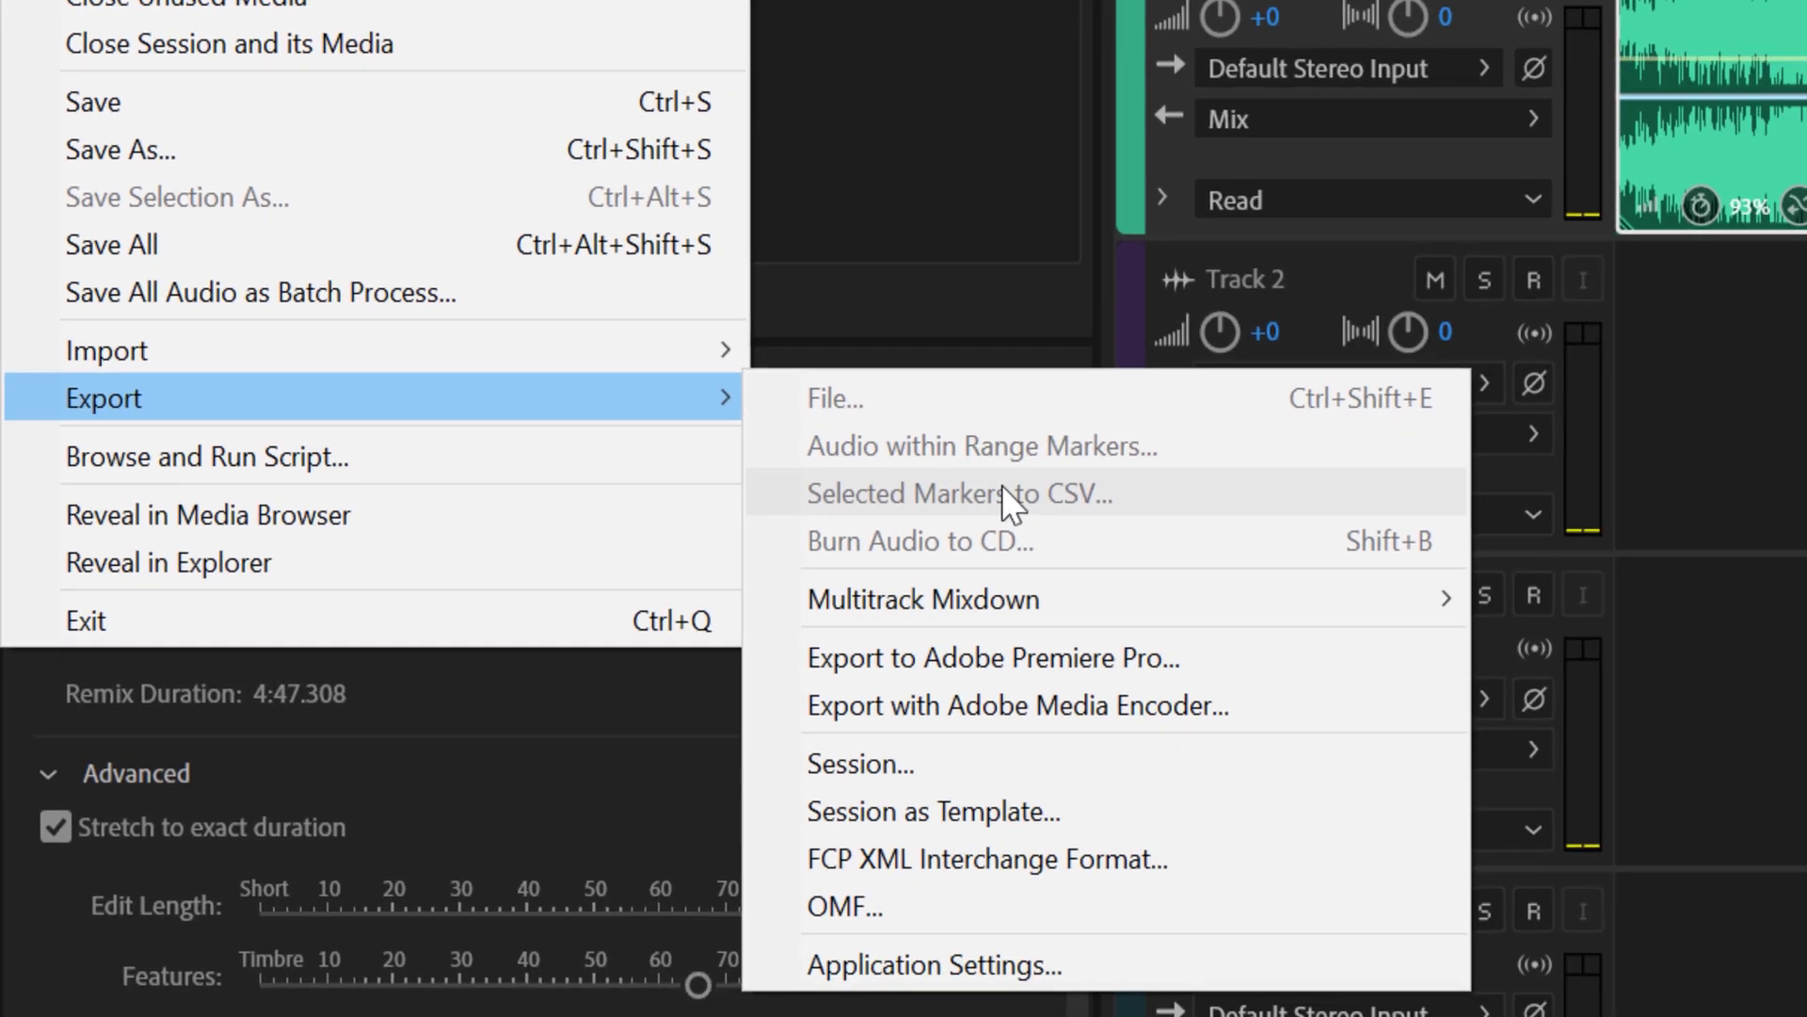
{"action": "mouse_move", "coordinate": [877, 568]}
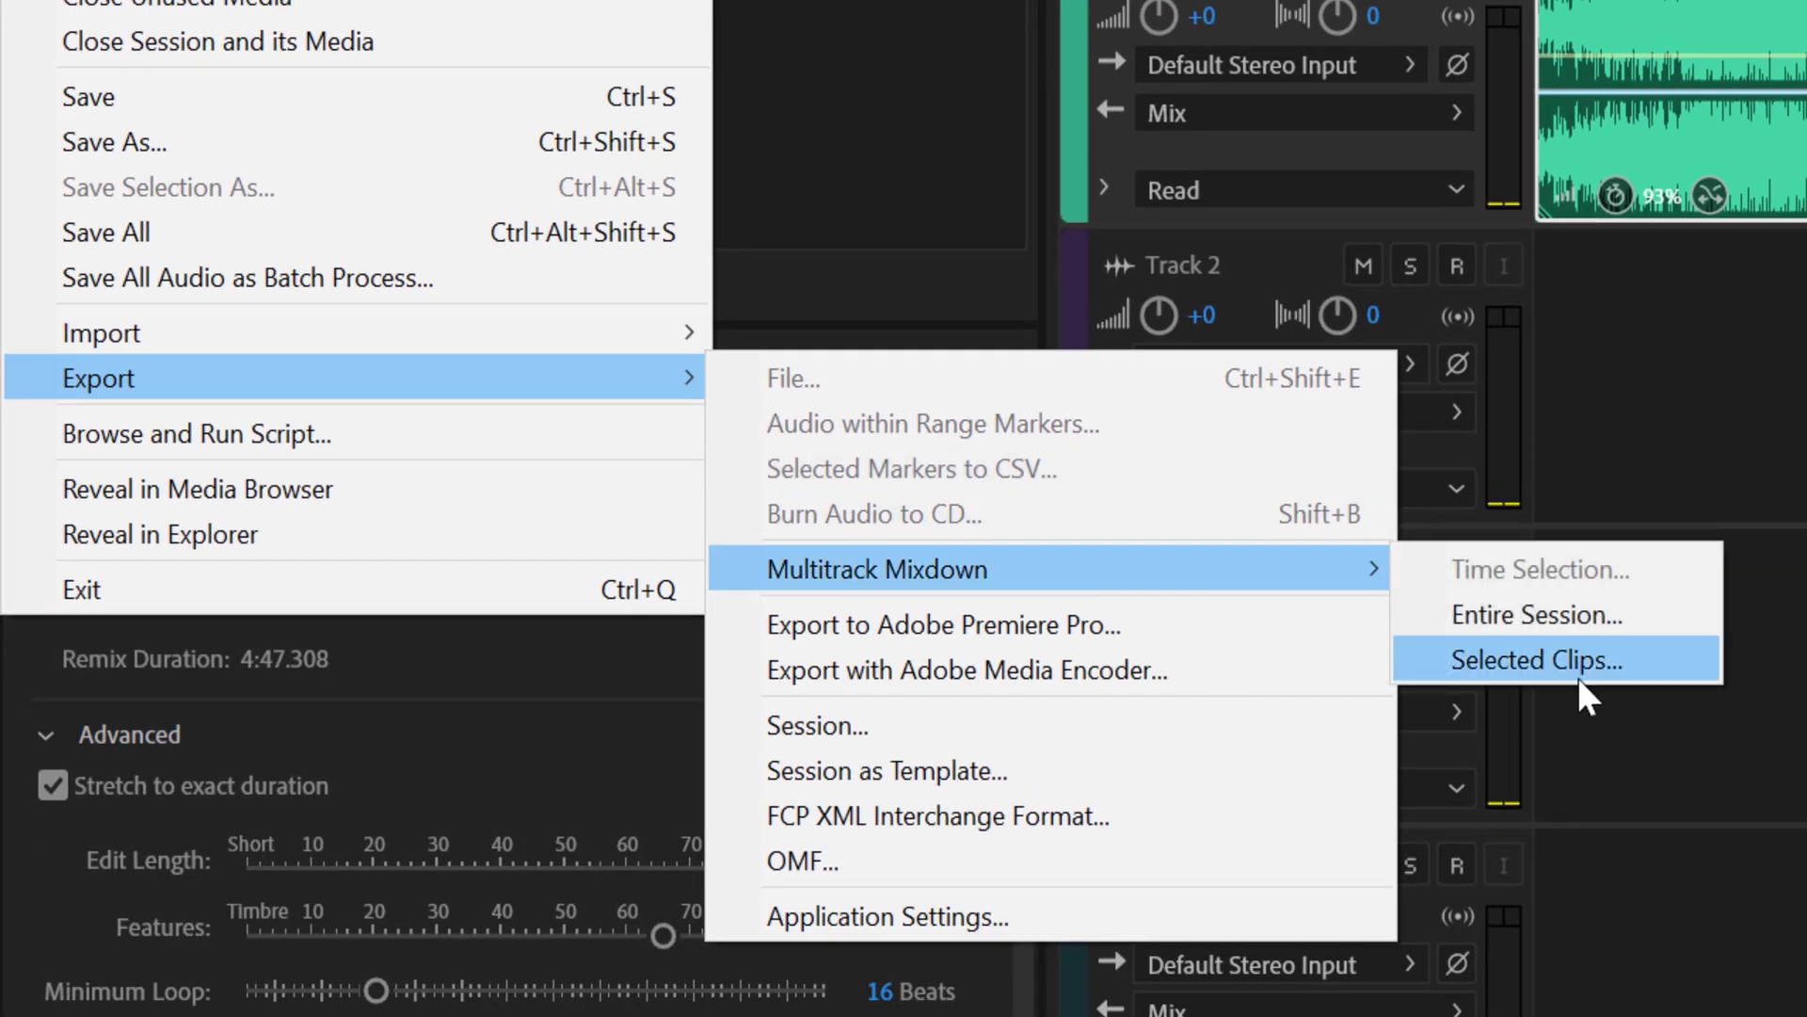
{"action": "left_click", "coordinate": [1603, 605]}
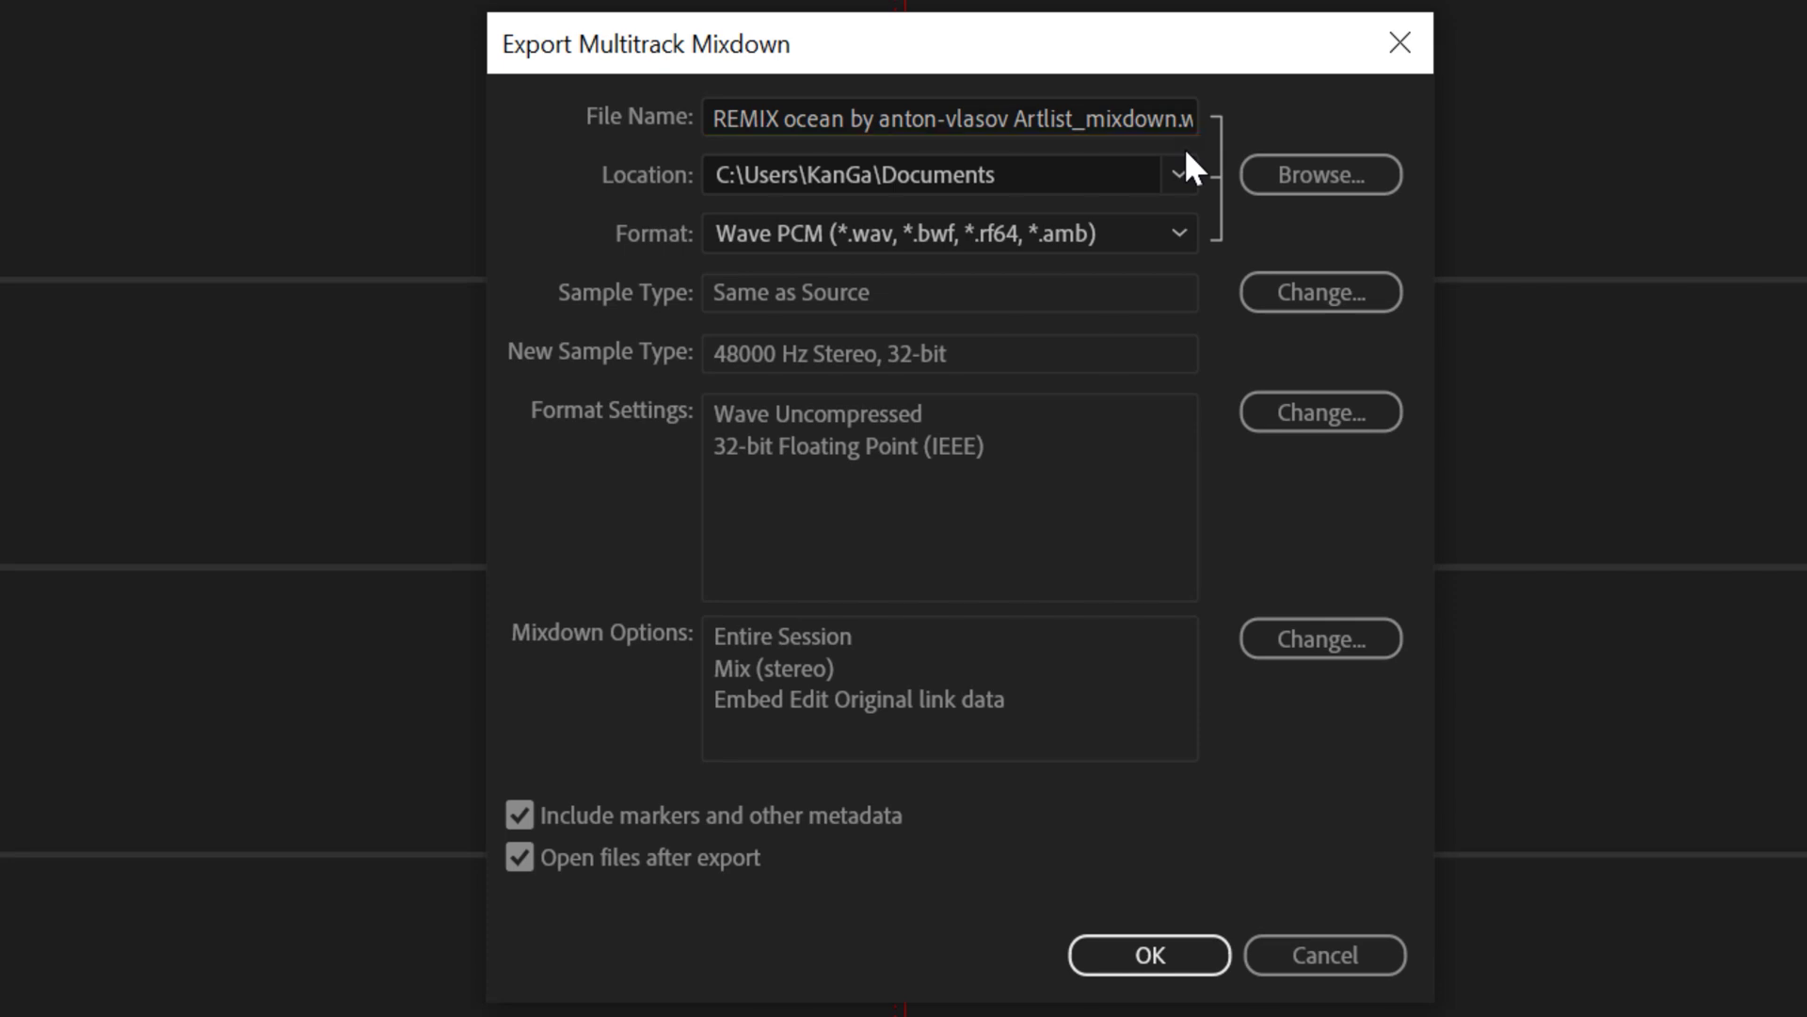
{"action": "left_click", "coordinate": [1090, 233]}
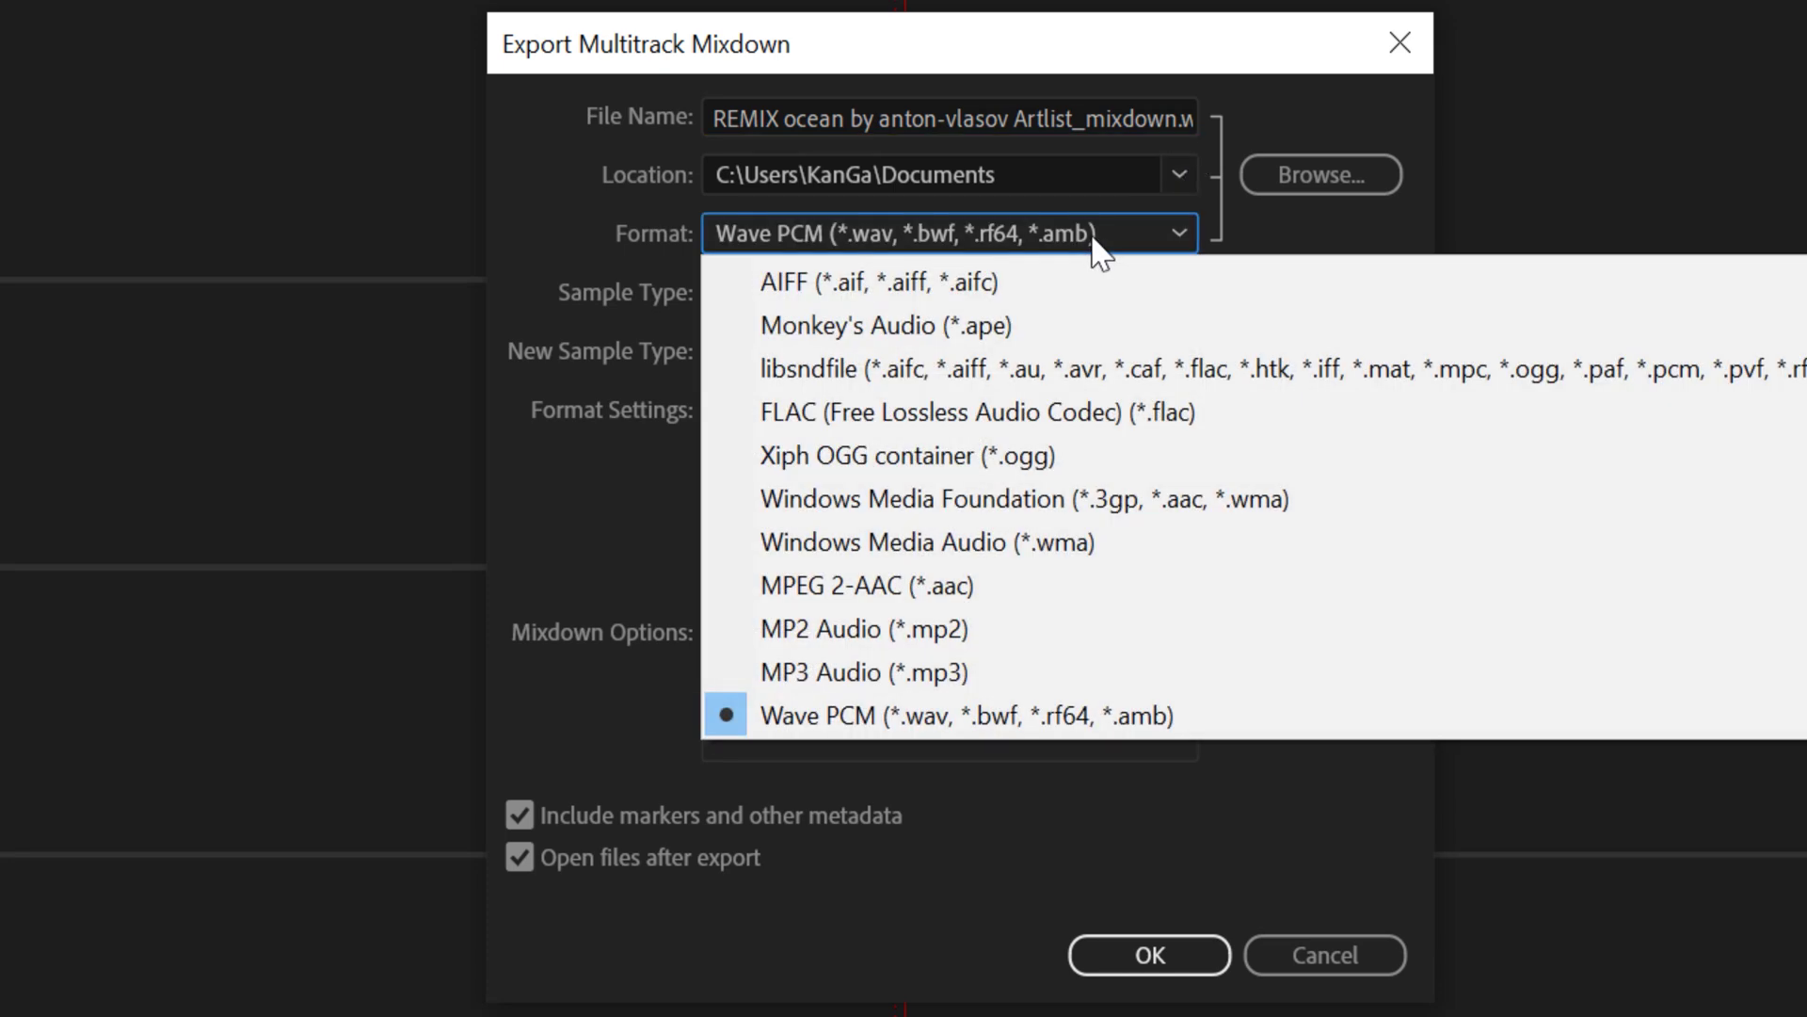
{"action": "left_click", "coordinate": [934, 717]}
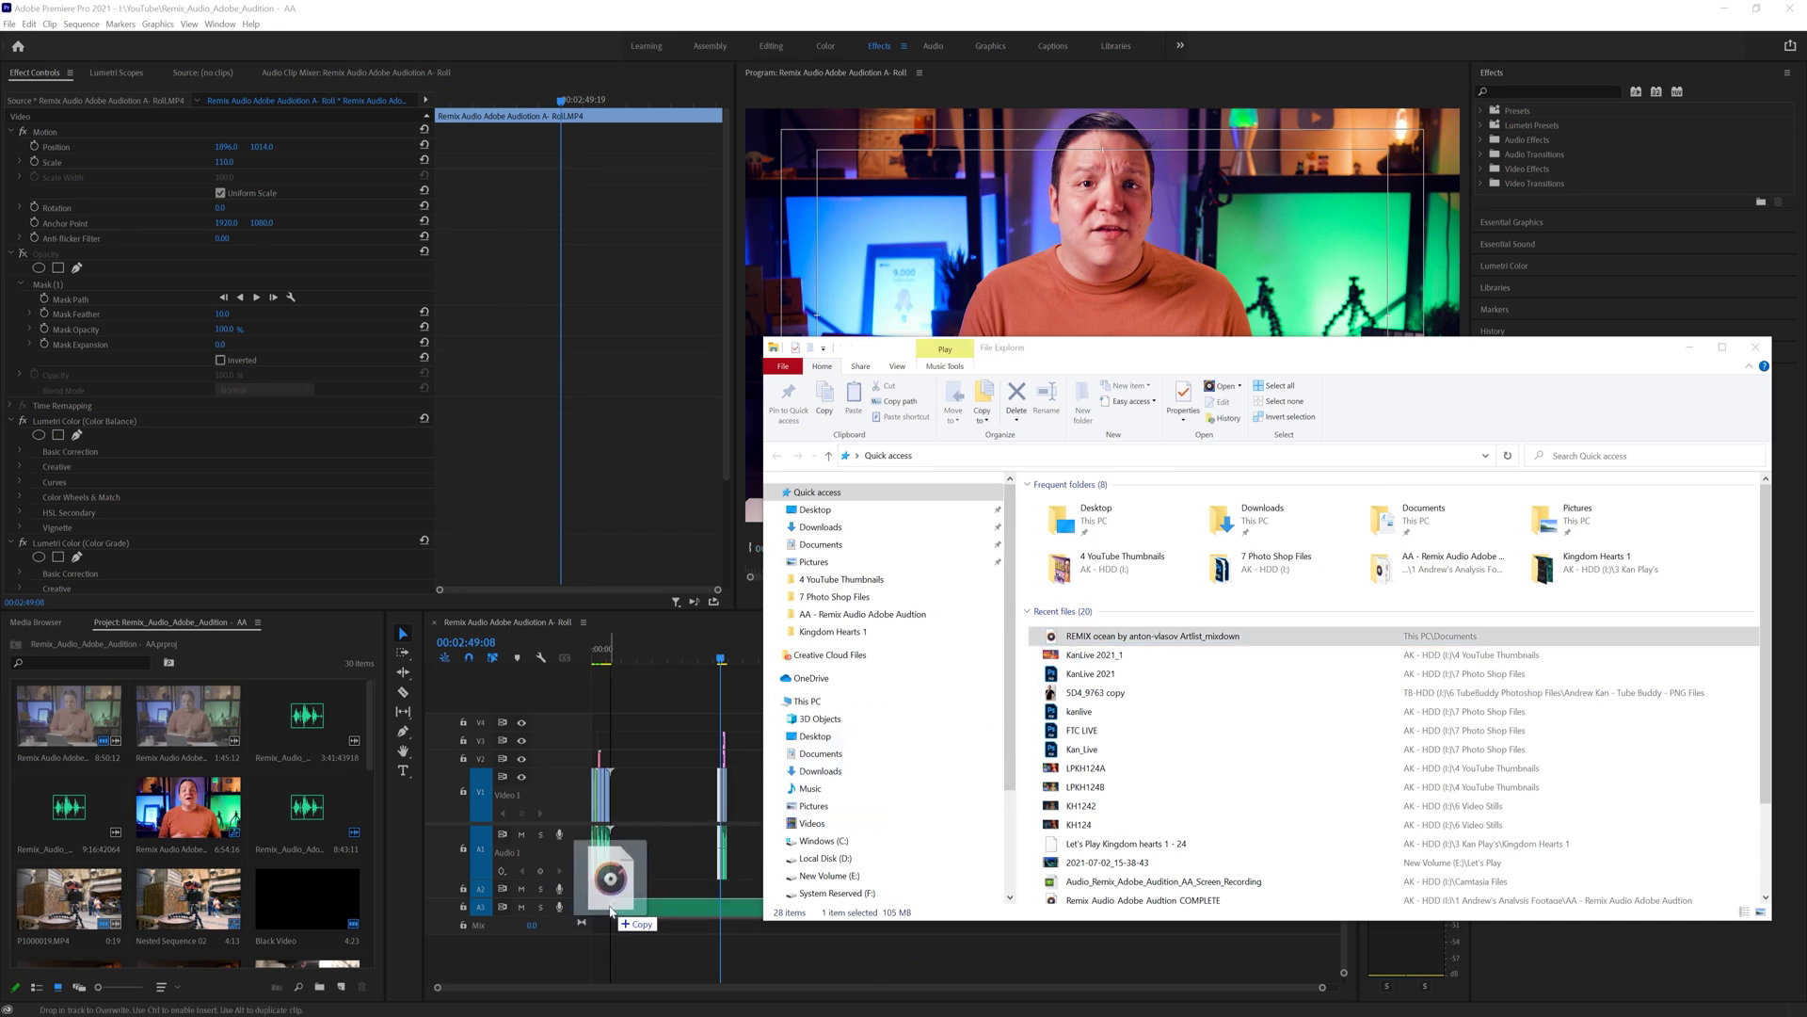
Drop the remix mixdown WAV onto audio track A3, close Explorer, and open the clip's context menu.
{"action": "left_click_drag", "start_coordinate": [611, 924], "coordinate": [601, 911]}
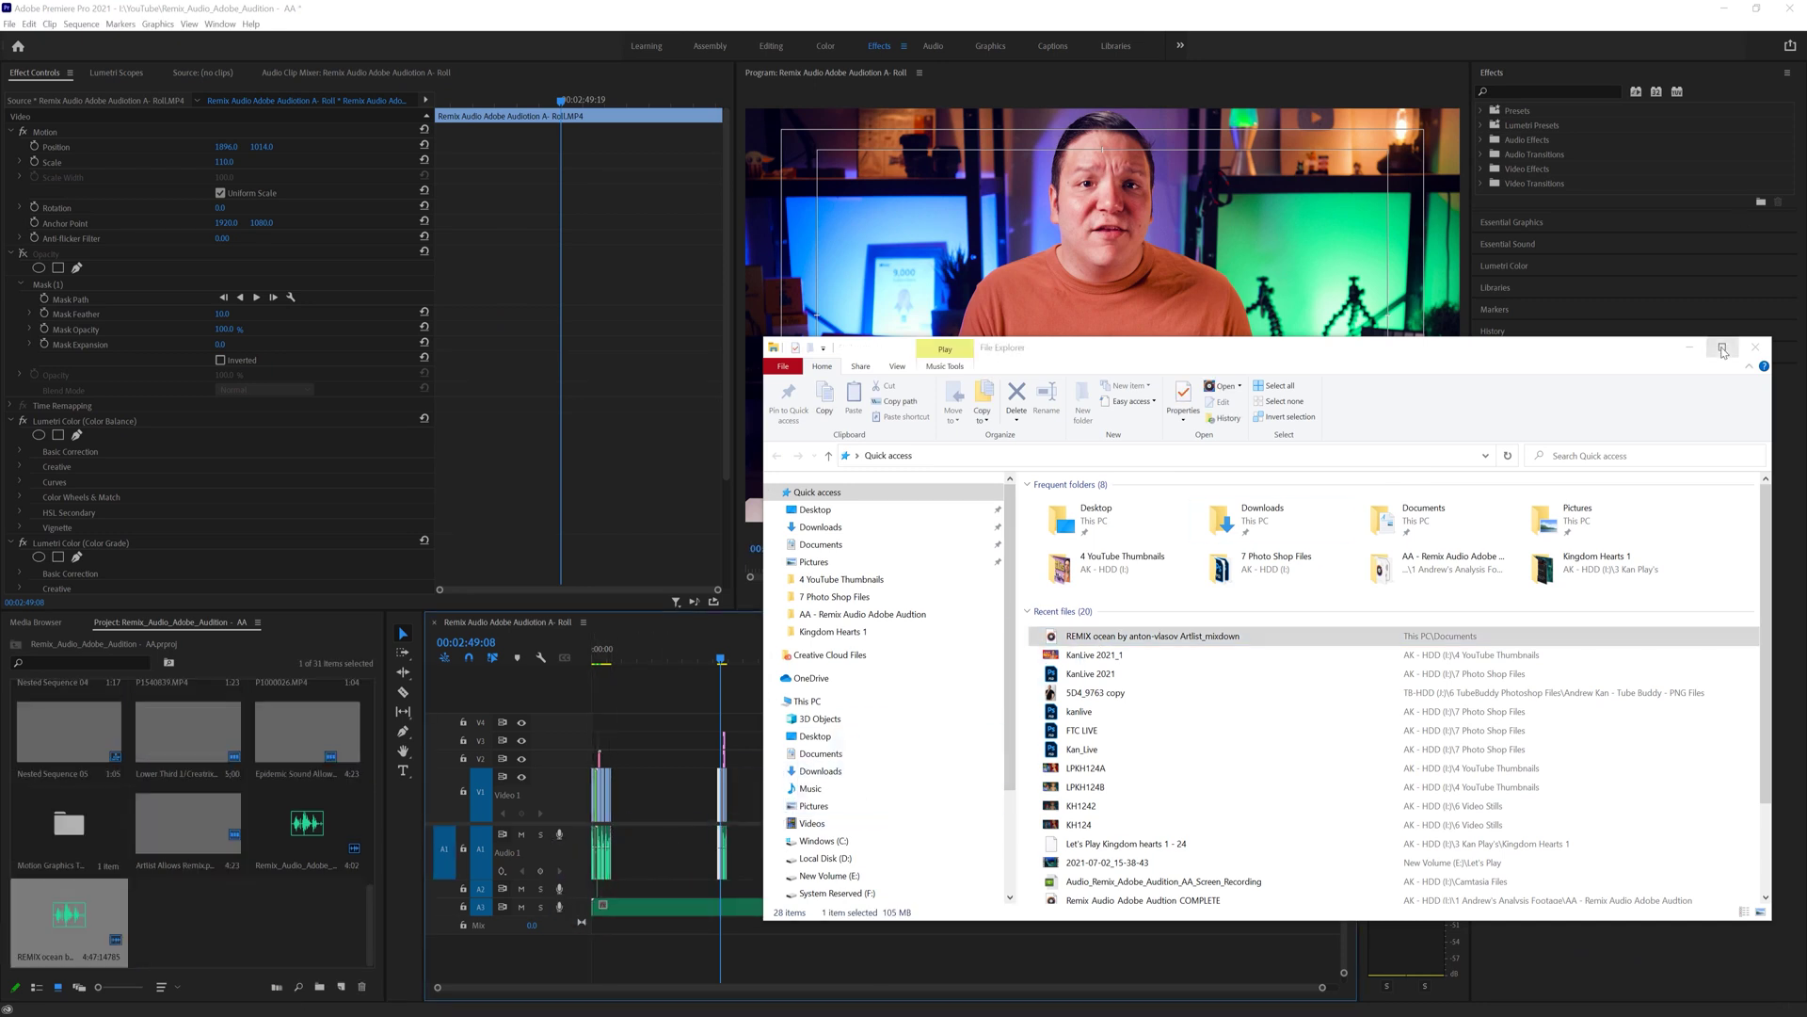
{"action": "left_click", "coordinate": [1687, 347]}
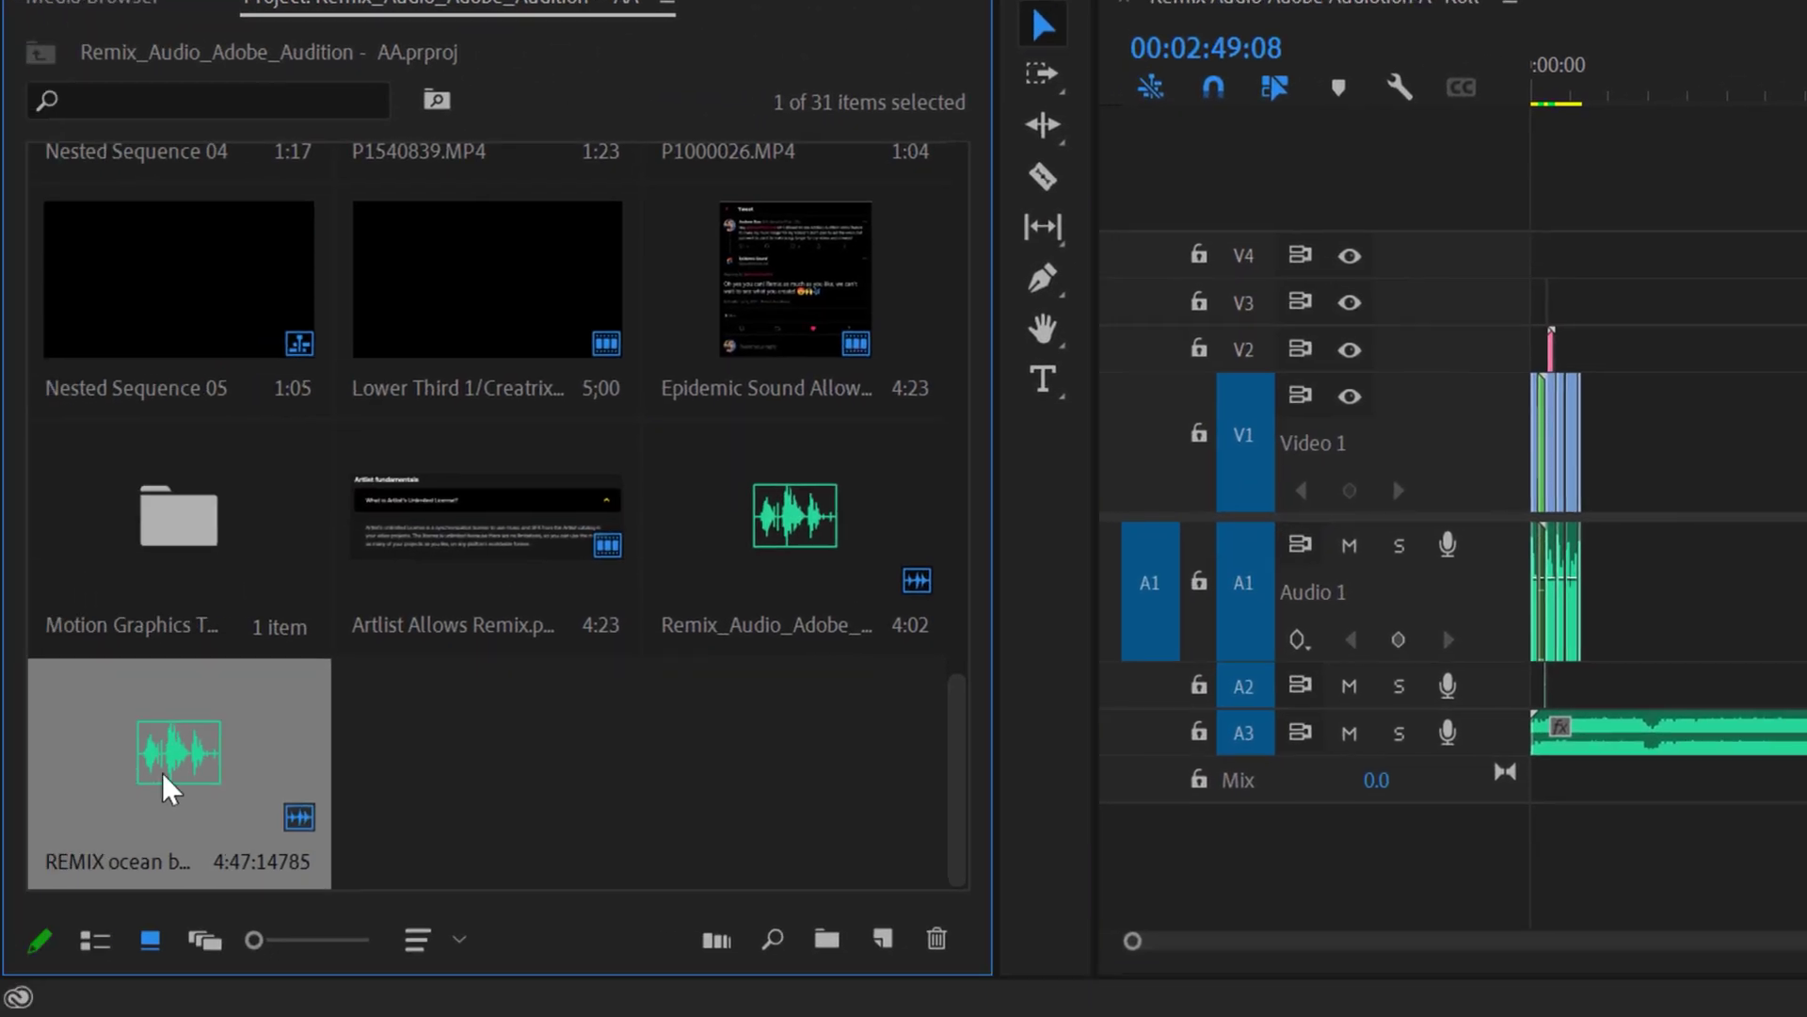
{"action": "right_click", "coordinate": [163, 787]}
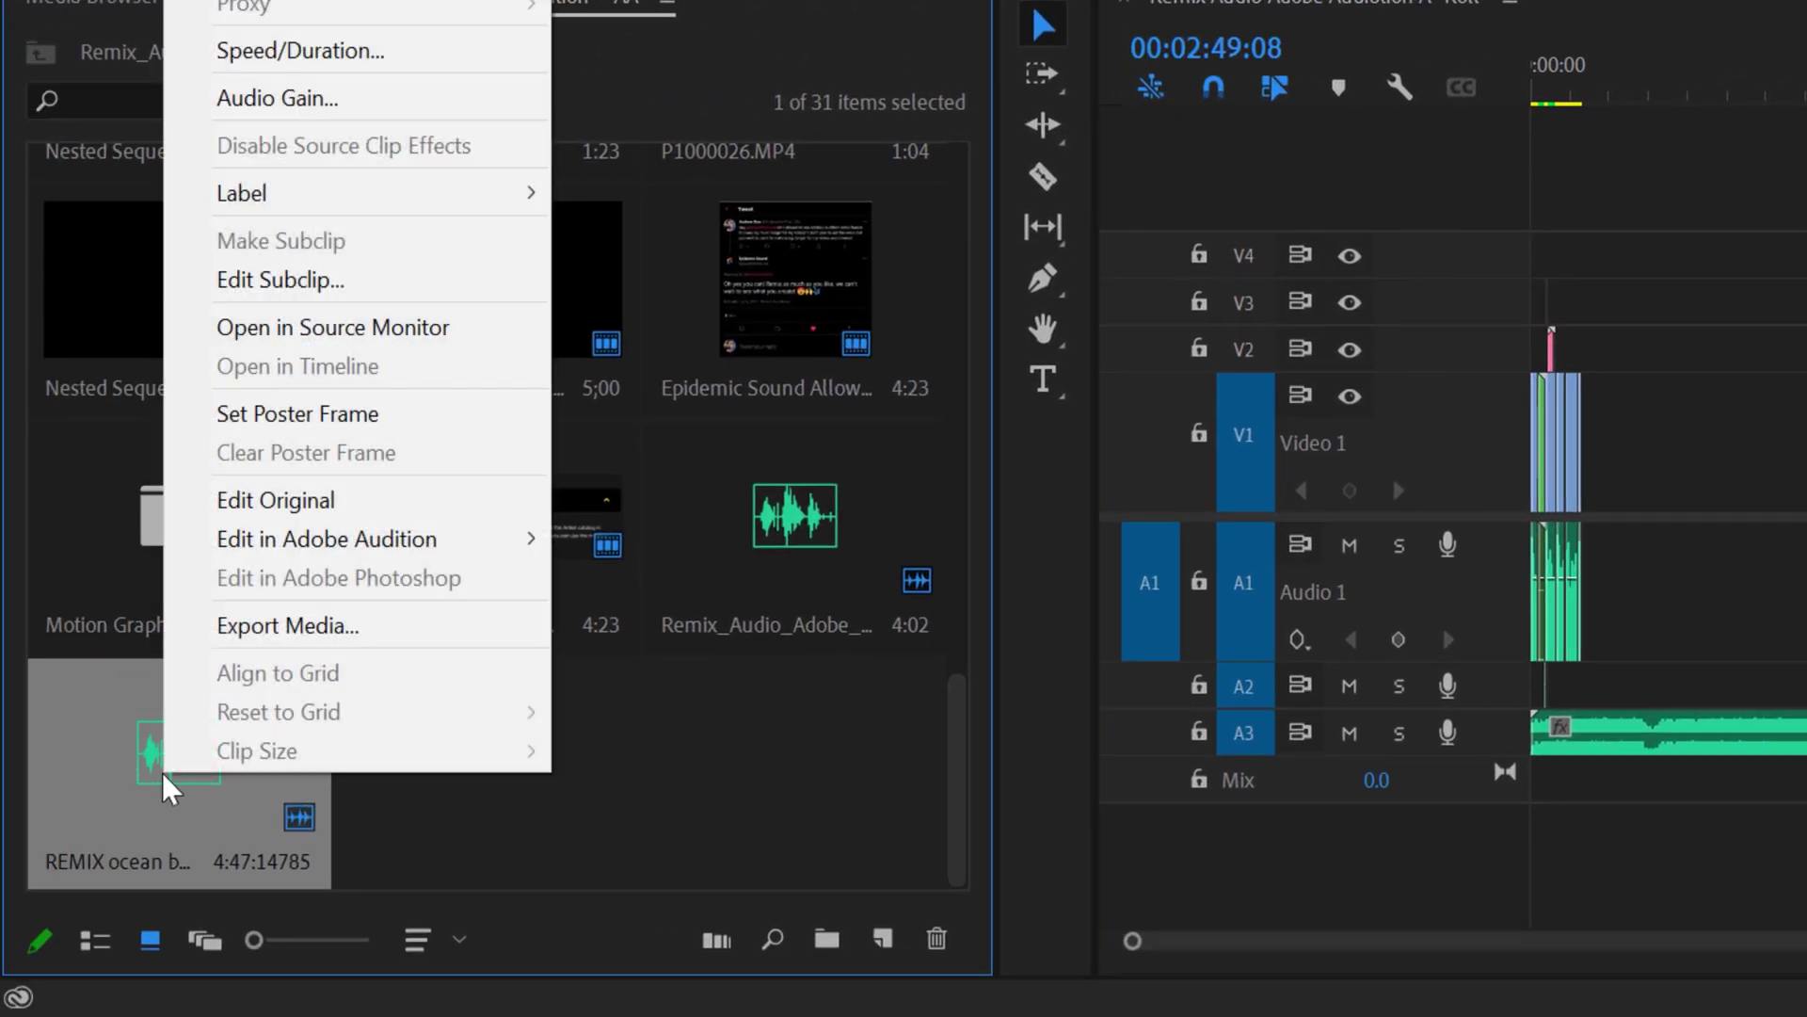